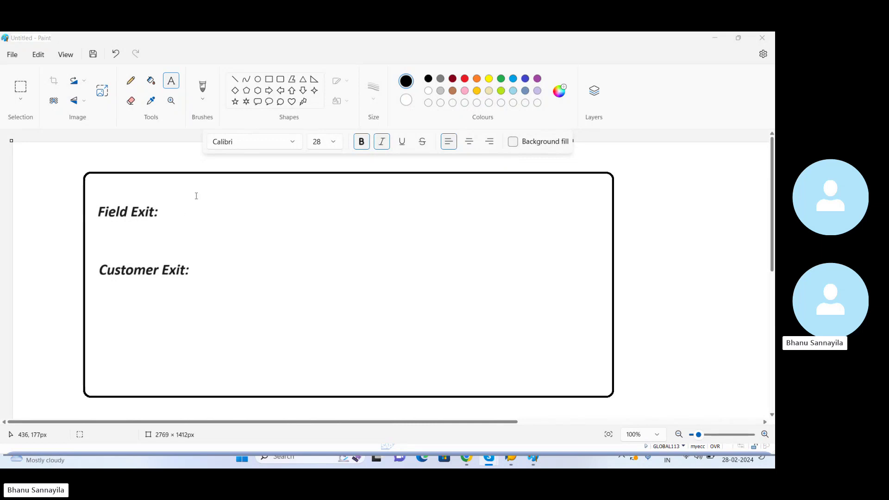
- Add the text "Changing the Field Lable of a field" on a single line beside the "Field Exit:" heading
left_click(179, 211)
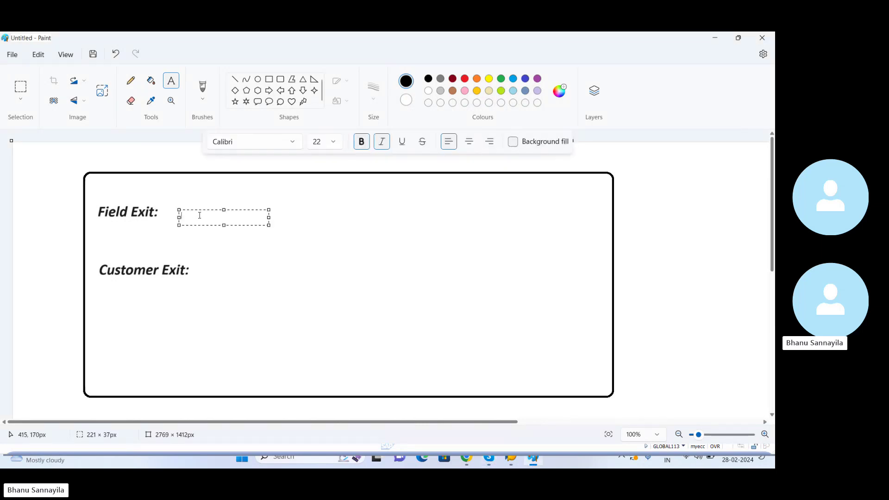
type("Cha")
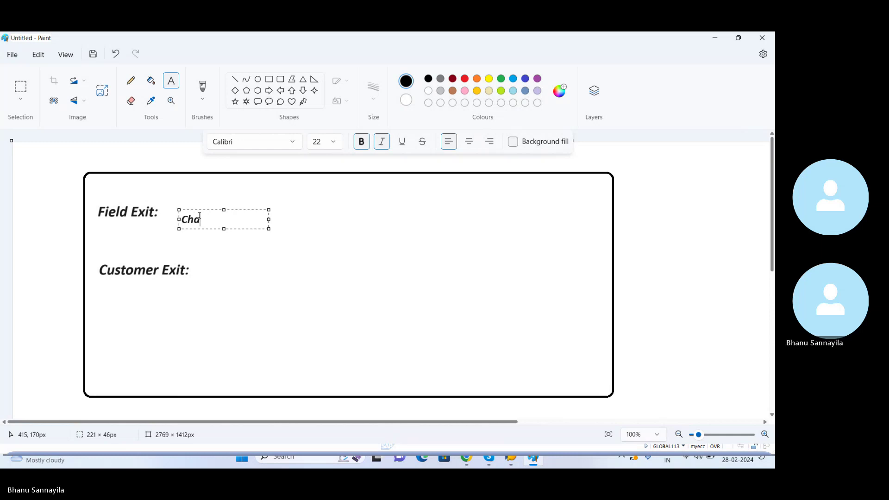
type("nging the")
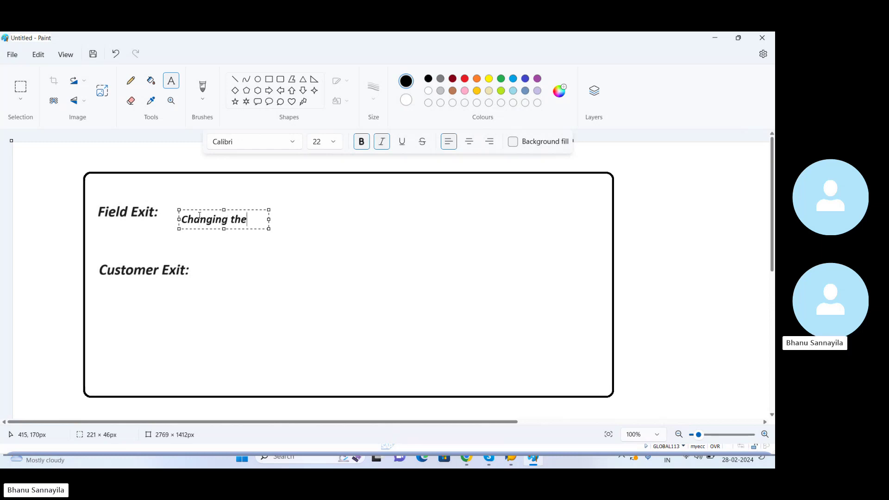
type(" Field Lab")
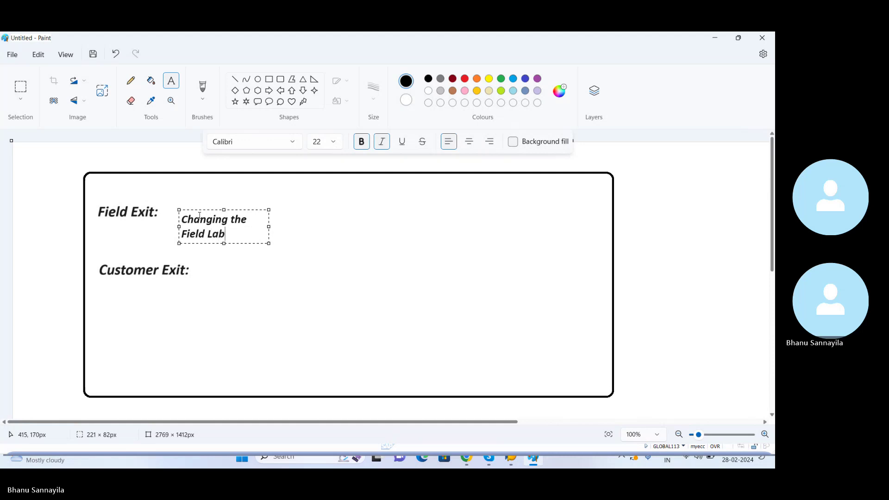
type("le of a fidls")
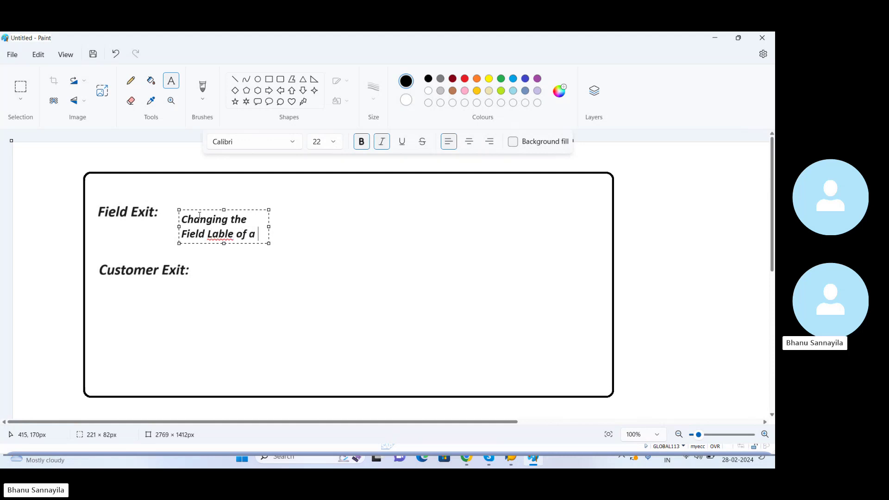
key("BackSpace")
key("BackSpace")
key("BackSpace")
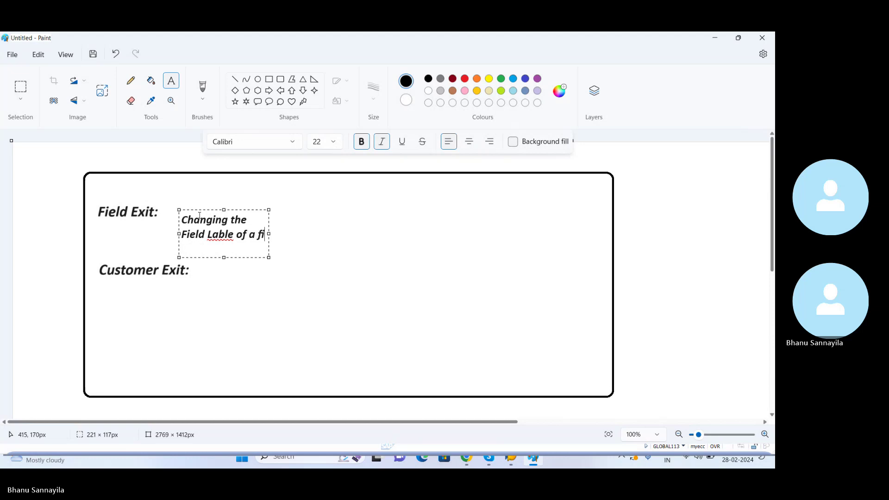
type("eld")
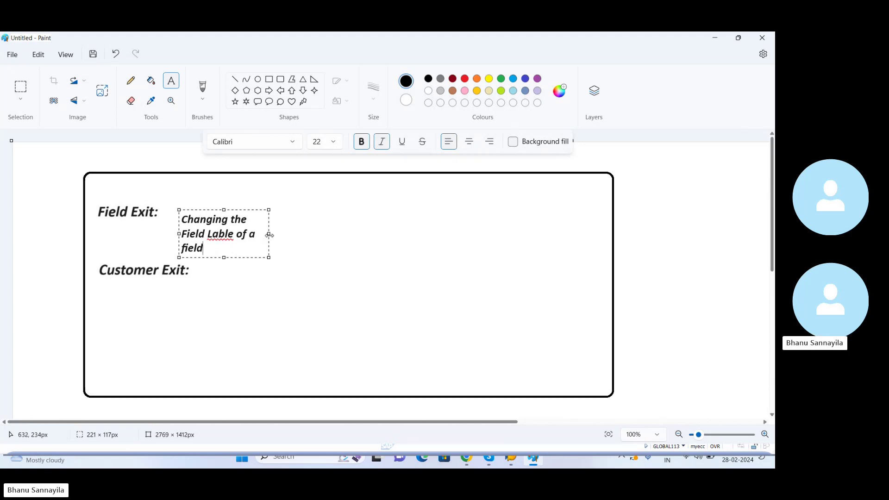
left_click_drag(269, 233, 545, 218)
left_click(363, 360)
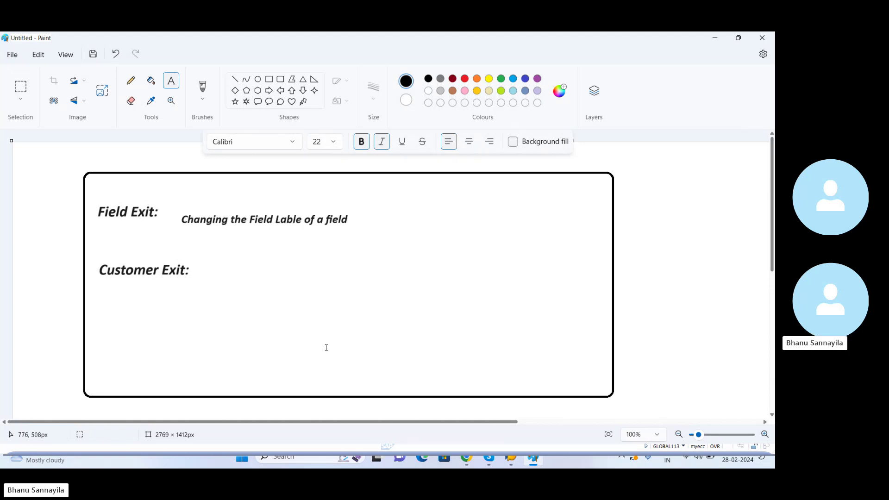
left_click_drag(177, 209, 386, 229)
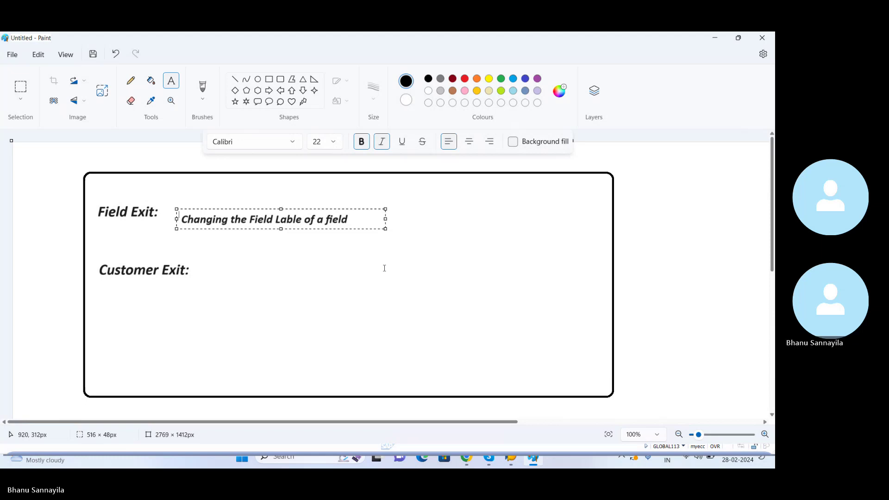
left_click(93, 199)
mouse_move(93, 198)
left_mouse_down()
mouse_move(116, 229)
mouse_move(183, 225)
left_mouse_up()
left_click(95, 253)
left_click_drag(95, 253, 211, 284)
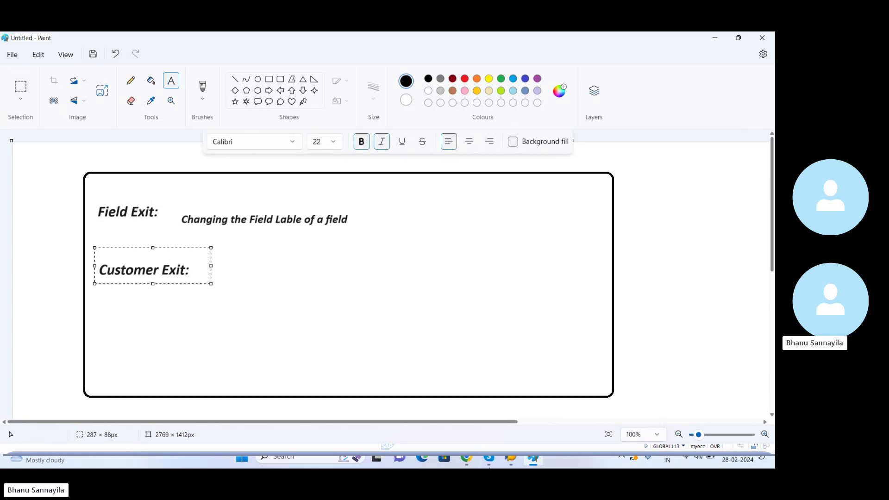
- Switch to SAP and run transaction xd02 to change a customer
mouse_move(510, 456)
left_click(536, 401)
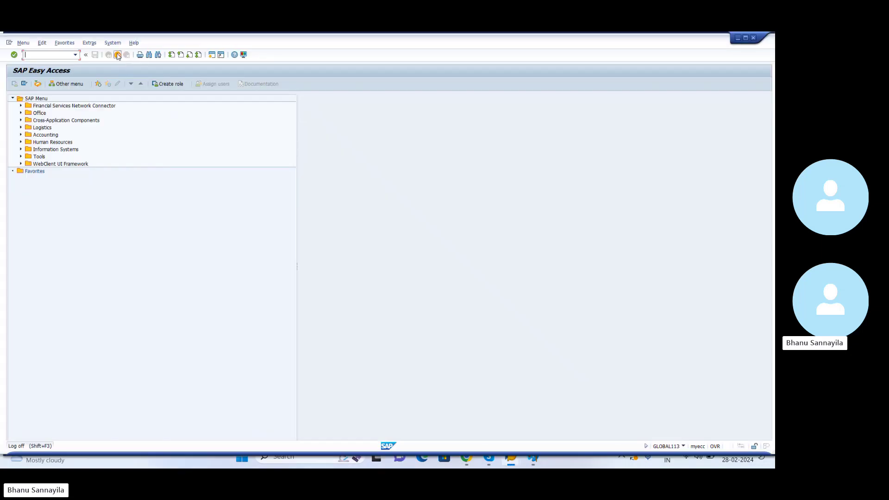
left_click(118, 54)
left_click(116, 183)
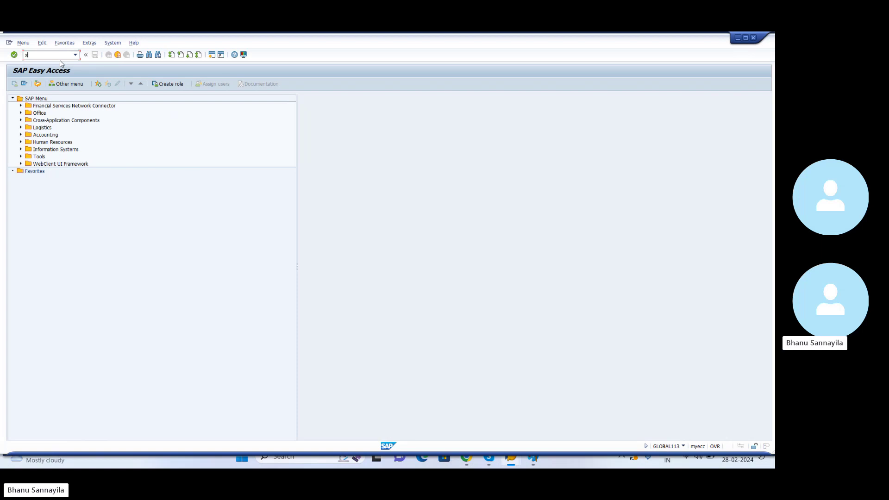
type("xd02")
key("Return")
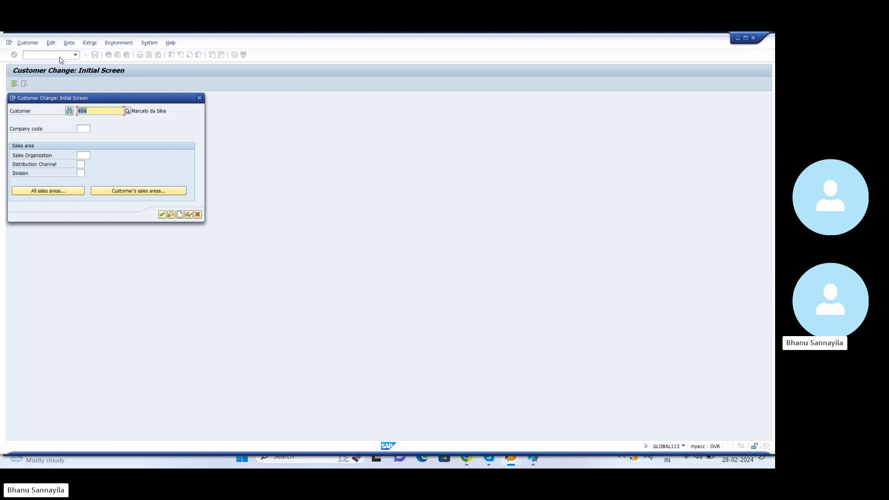
- Search customer accounts without filters, choose the first Berlin customer and open its general data for changing
key("Return")
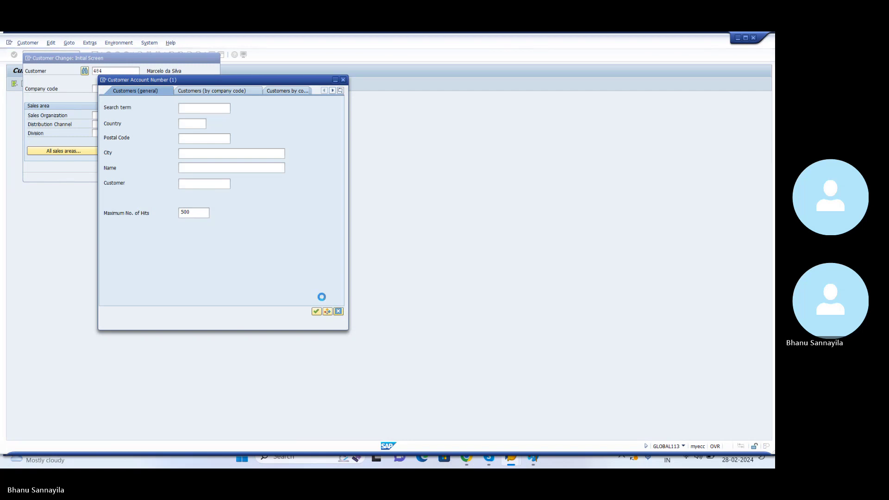
key("Return")
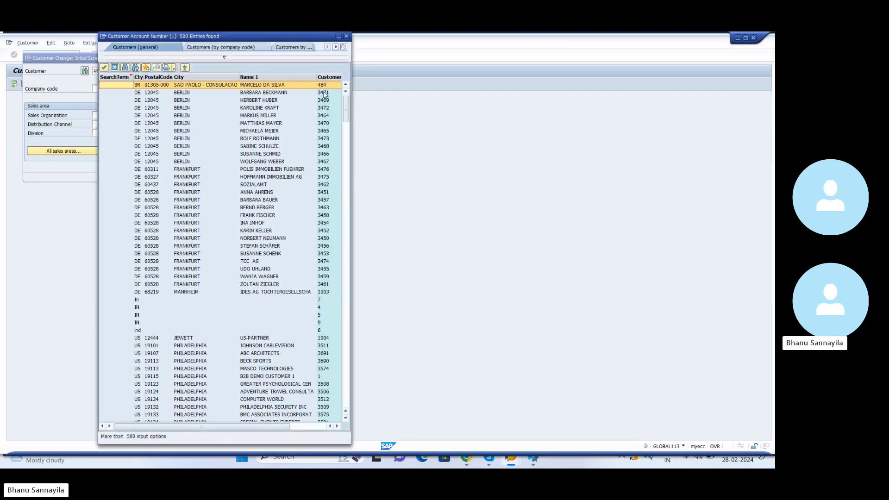
double_click(326, 91)
key("Return")
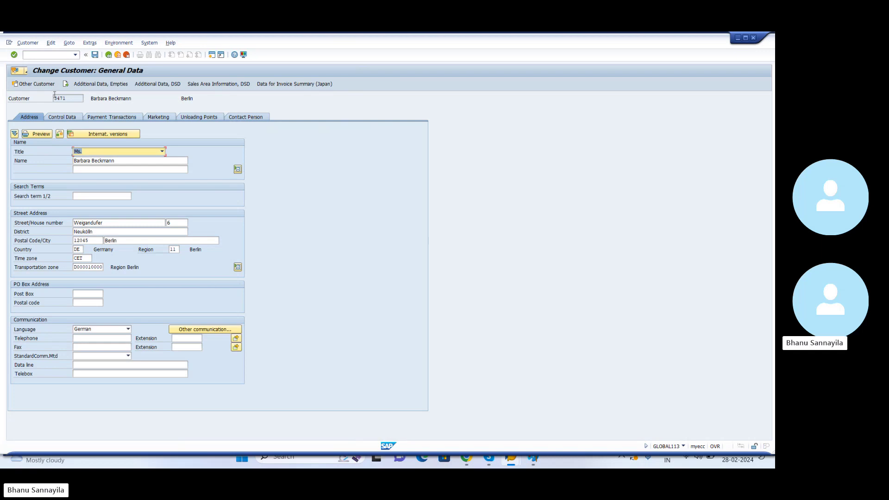
key("shift+Tab")
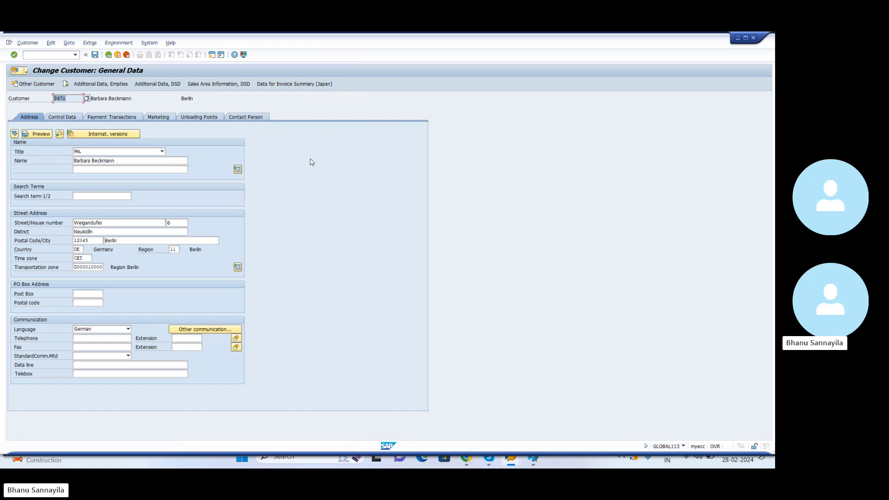
- Start Snipping Tool and capture the Change Customer: General Data form, from its title down through the Communication section
key("super")
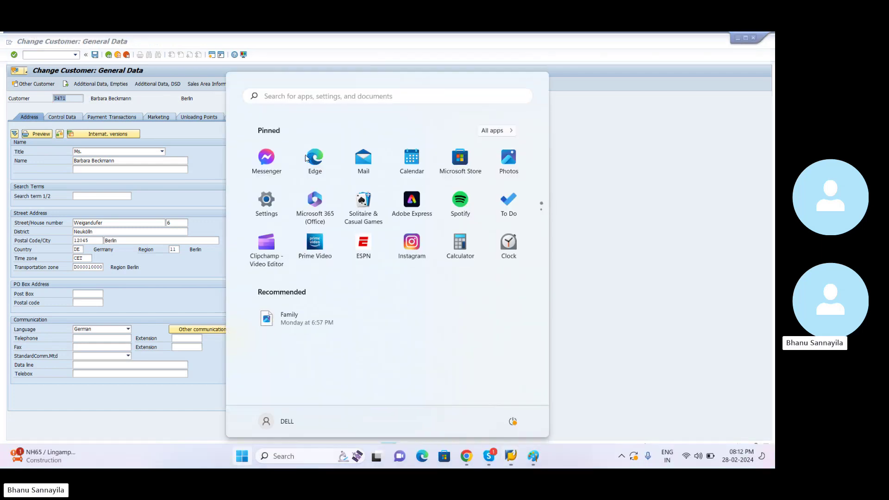
type("sni")
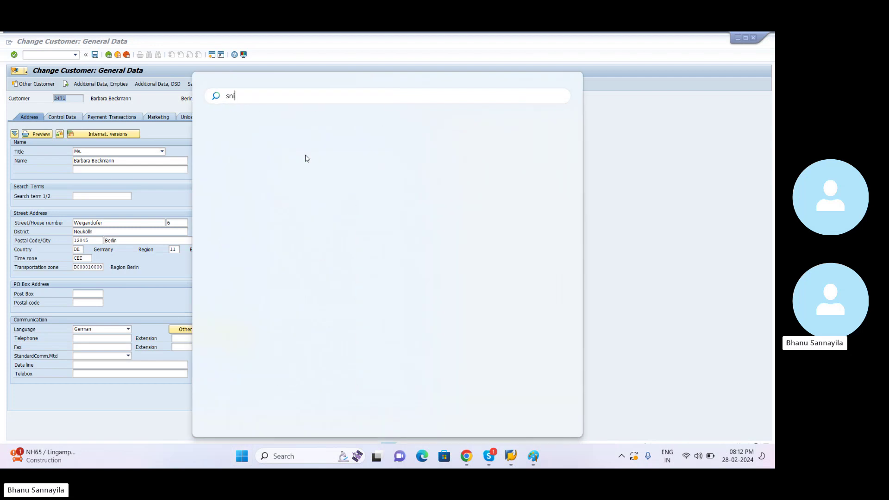
left_click(244, 173)
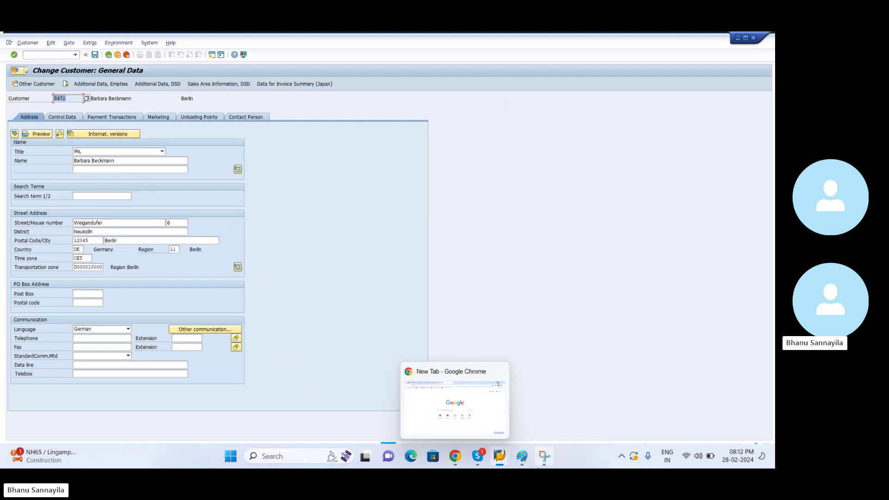
left_click(544, 456)
left_click(261, 101)
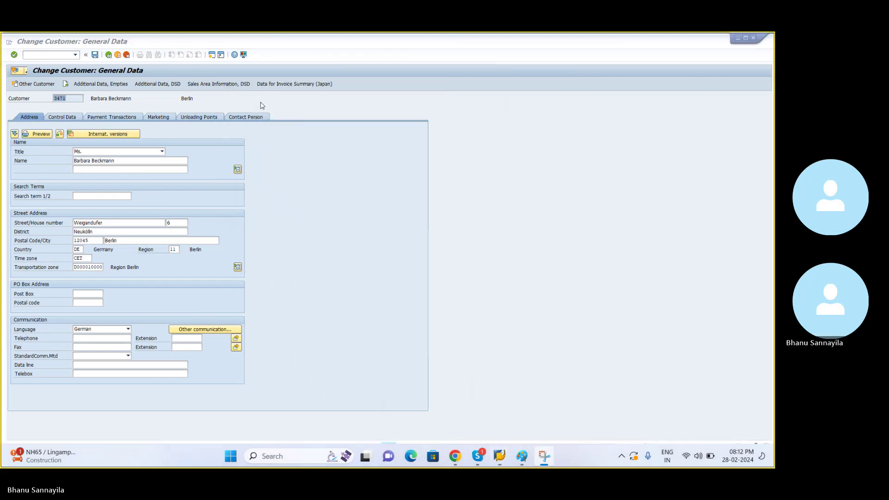
left_click_drag(2, 64, 376, 412)
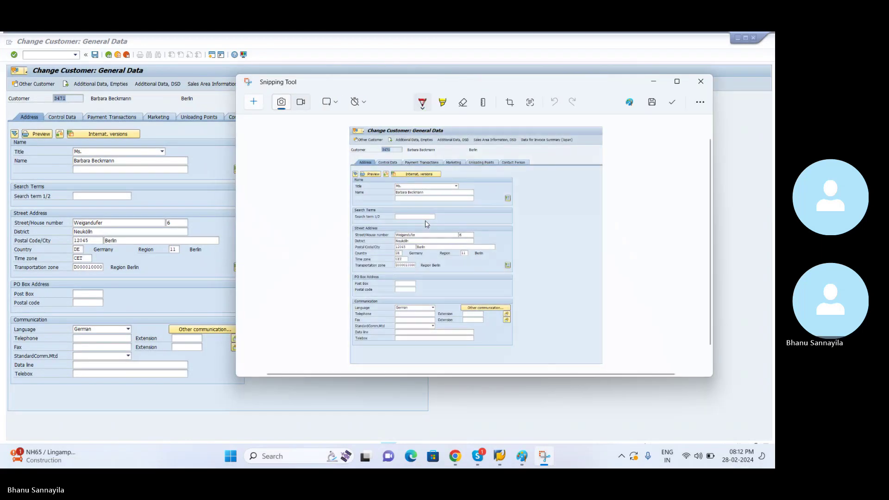
- Open a new Paint window and paste the captured customer form onto the blank canvas
key("super+r")
key("Return")
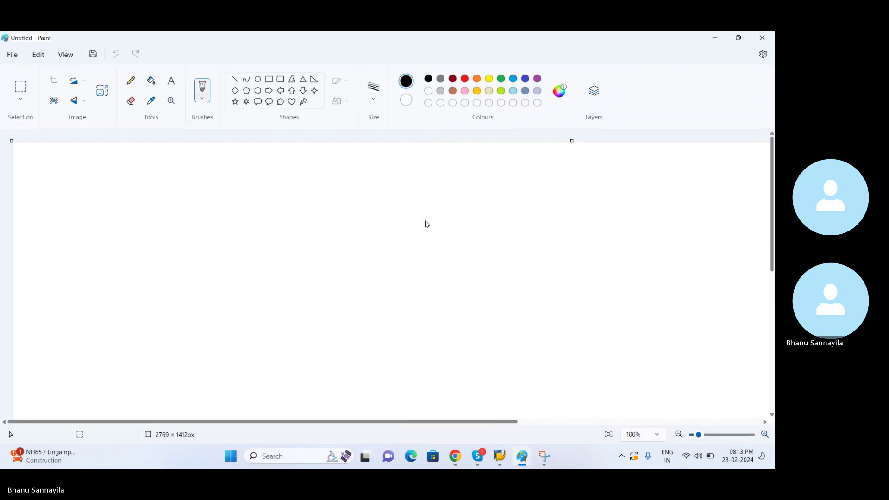
left_click(228, 204)
key("ctrl+v")
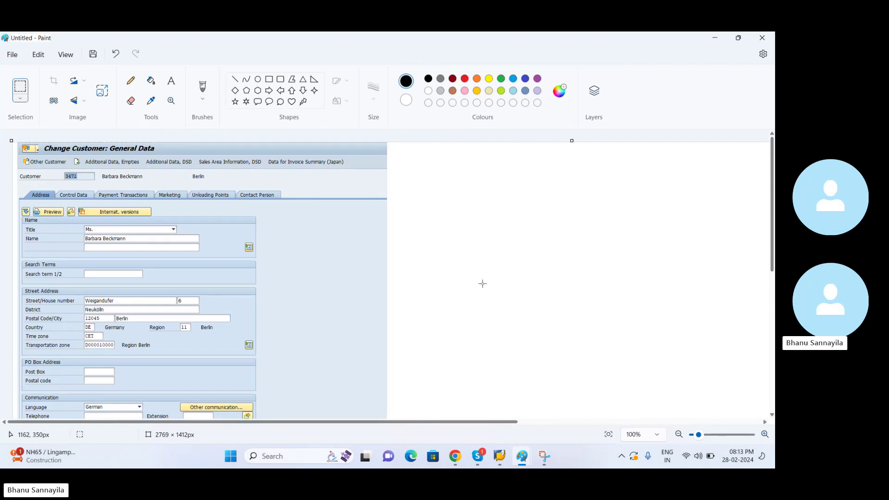
left_click(150, 103)
left_click(328, 277)
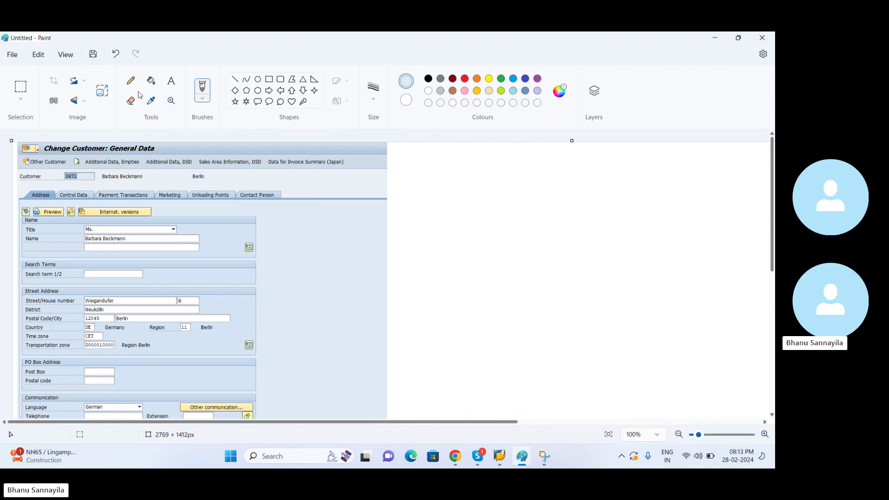
left_click(465, 78)
left_click(151, 100)
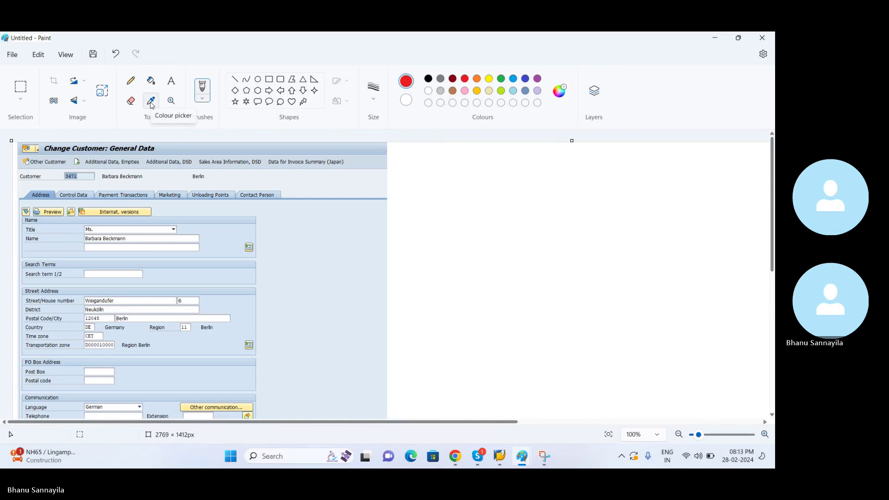
left_click(337, 281)
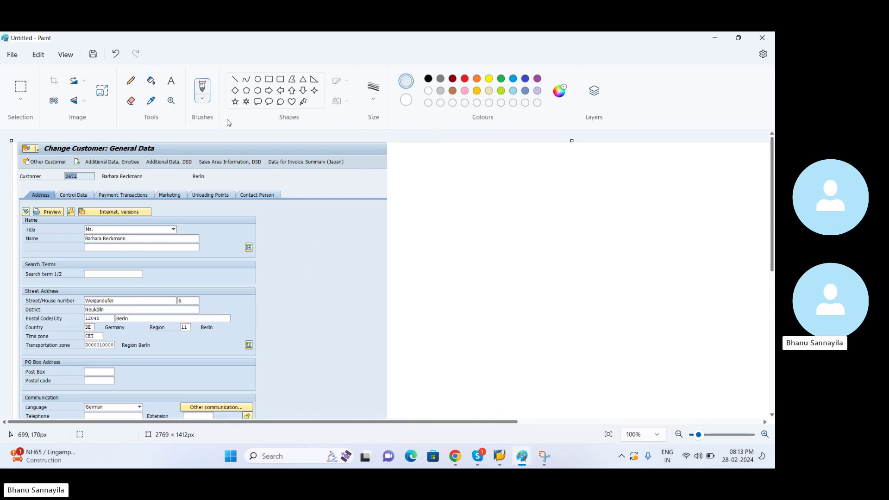
- Draw a small red rectangle freehand with the Pencil in the blank area beside the form's Name section
left_click(131, 81)
left_click(464, 79)
left_click(303, 259)
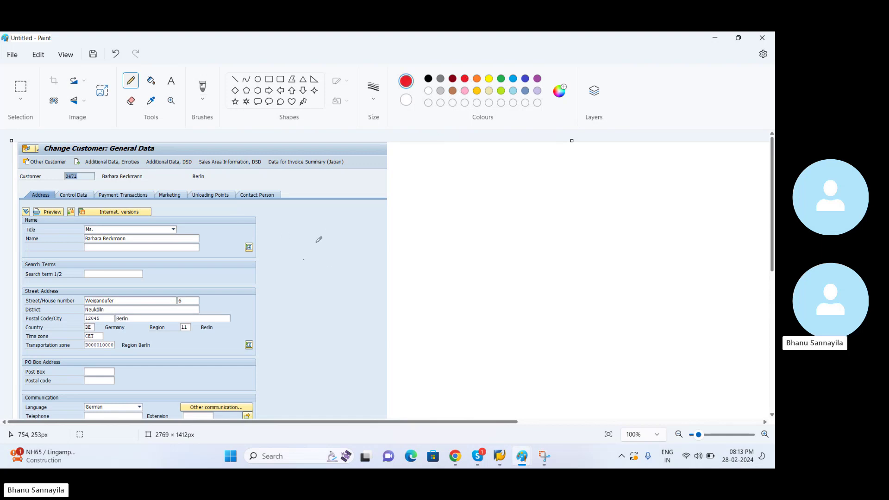
mouse_move(311, 240)
left_mouse_down()
mouse_move(303, 262)
mouse_move(337, 249)
left_mouse_up()
key("ctrl+z")
mouse_move(312, 235)
left_mouse_down()
mouse_move(349, 233)
mouse_move(354, 253)
mouse_move(353, 241)
mouse_move(350, 233)
mouse_move(314, 253)
left_mouse_up()
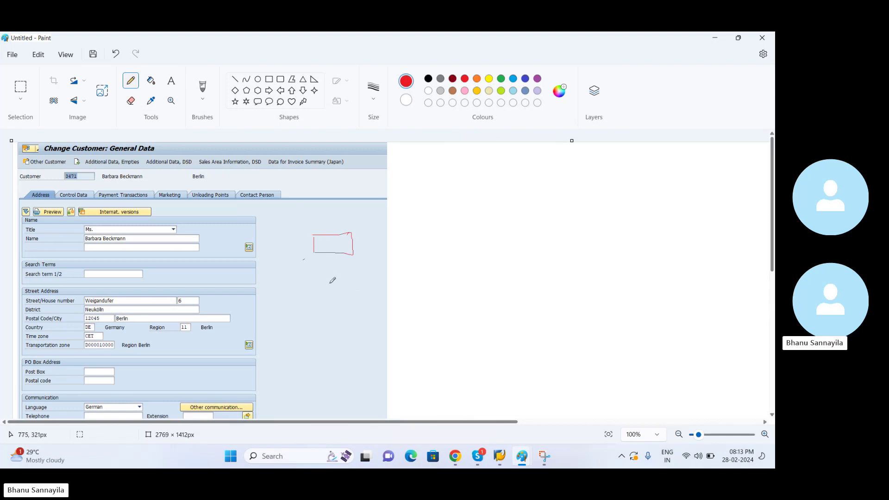
- Add the red label "Billing Block" at the hand-drawn rectangle beside the form's Name section
left_click(170, 81)
left_click_drag(262, 242, 353, 257)
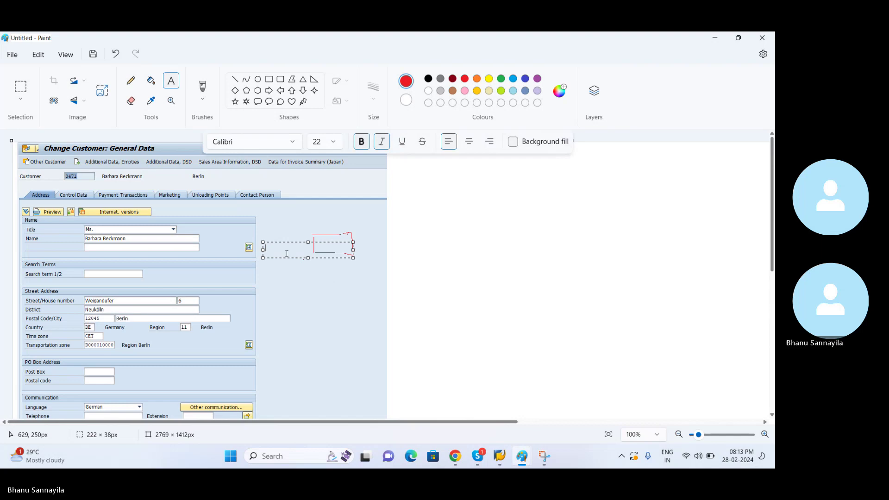
type("Billing ")
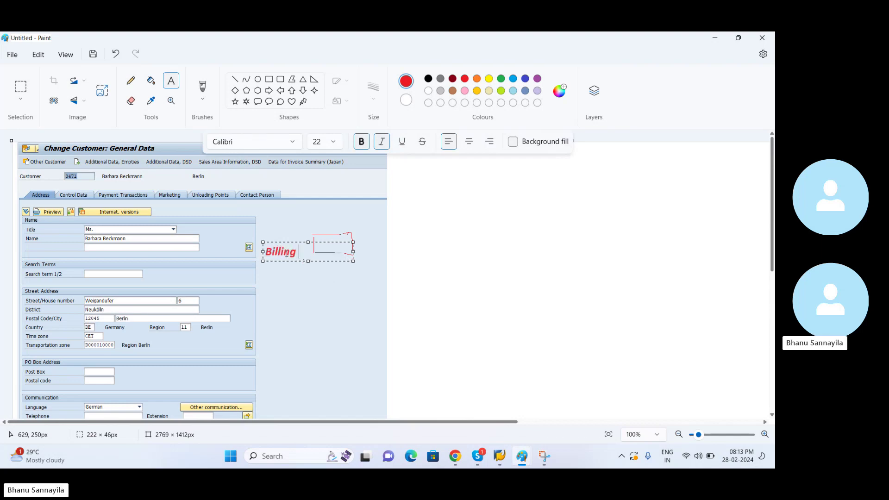
type("Block")
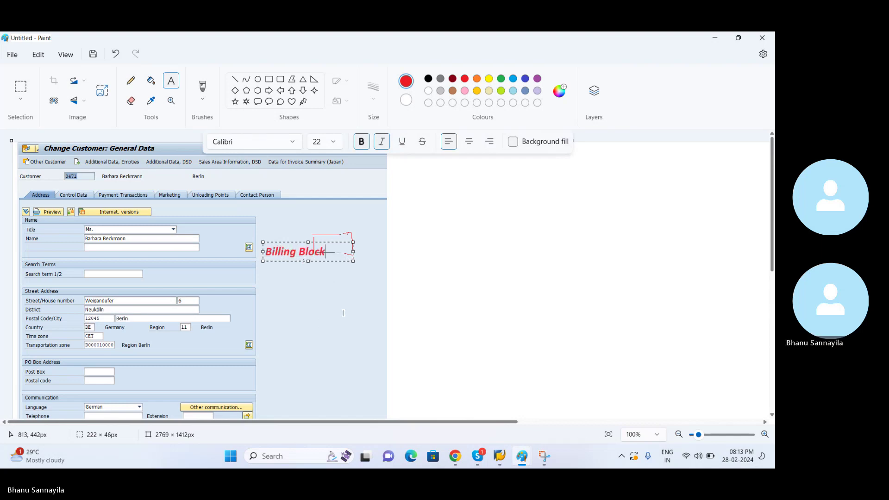
left_click(347, 299)
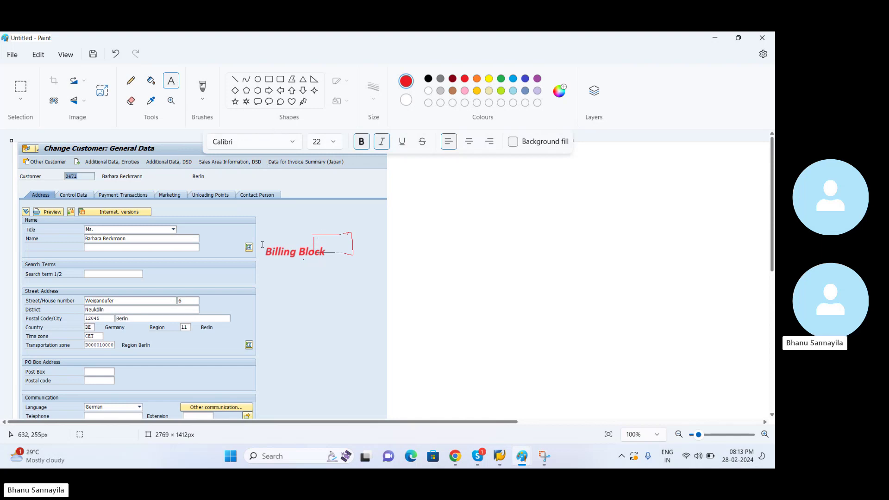
left_click_drag(263, 229, 378, 269)
left_click(342, 310)
- Switch back to SAP and leave the customer's general data, returning to SAP Easy Access
left_click(500, 463)
left_click(531, 410)
left_click(108, 57)
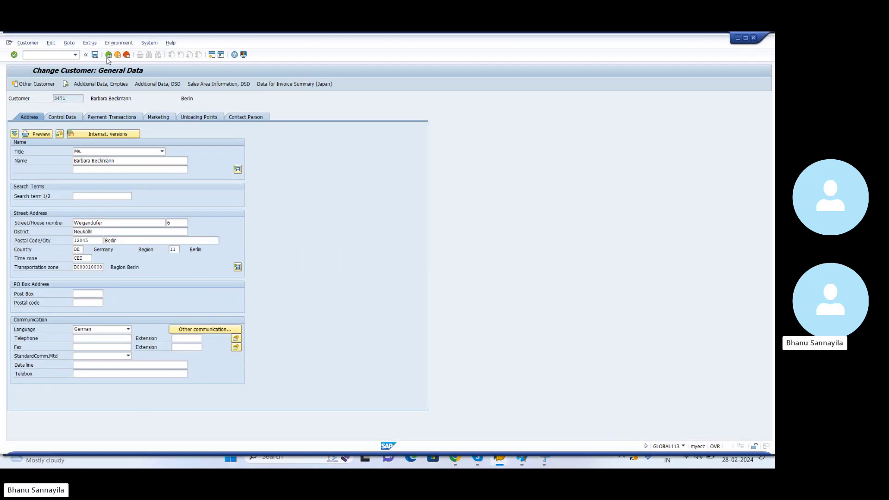
left_click(198, 215)
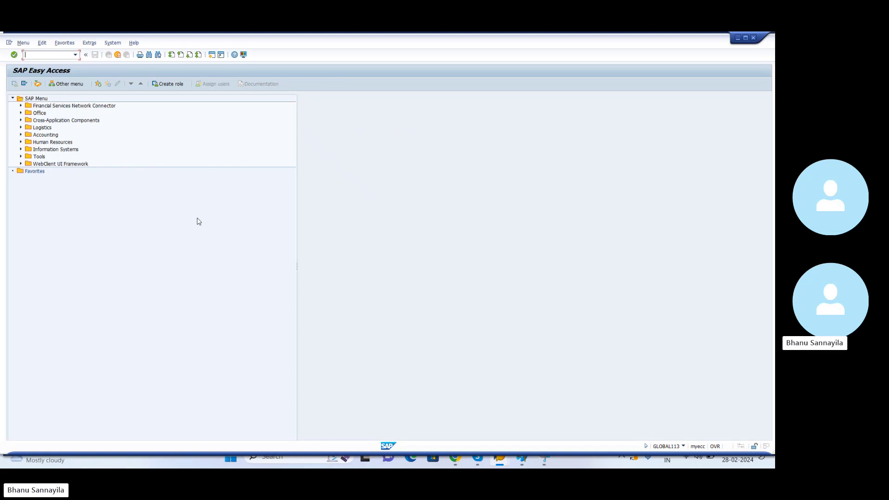
- Start transaction XD02, open the preset customer for change and bring up the customer's central additional data
type("d")
type("xd02")
key("Return")
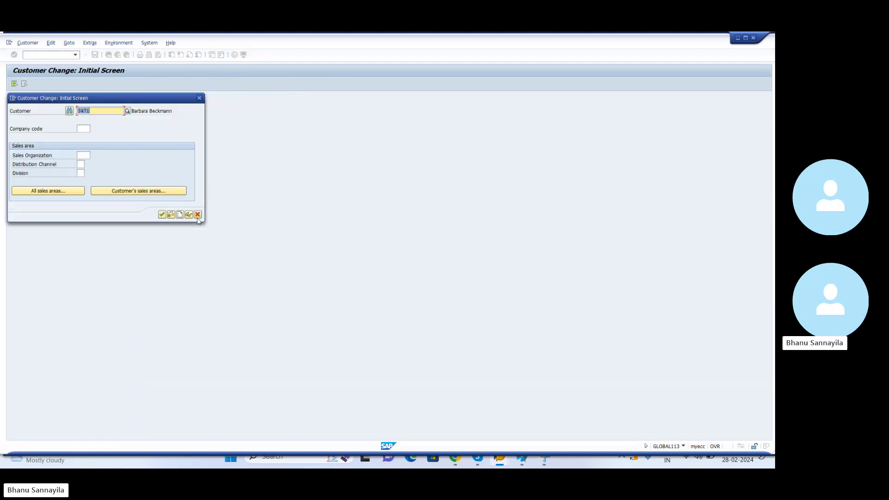
key("Return")
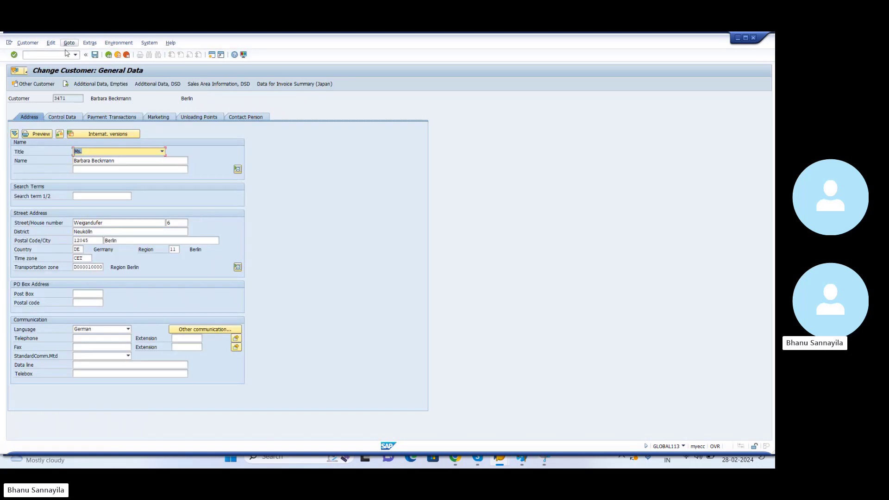
left_click(89, 43)
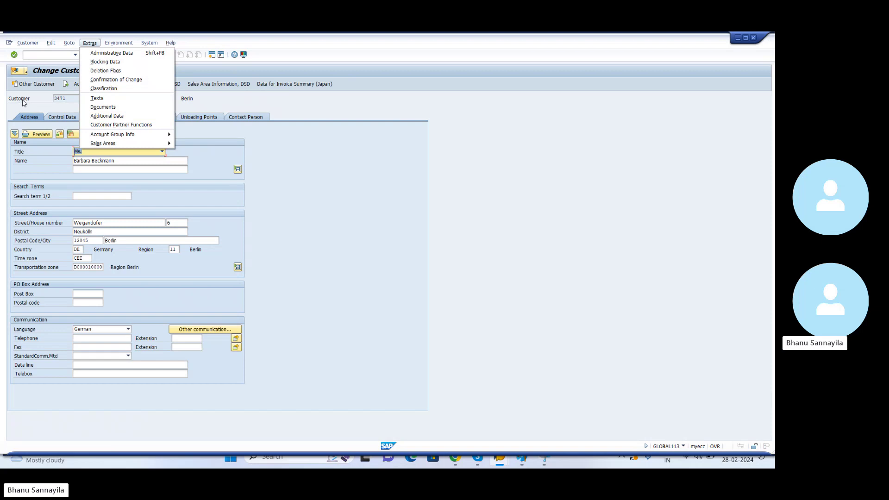
left_click(101, 119)
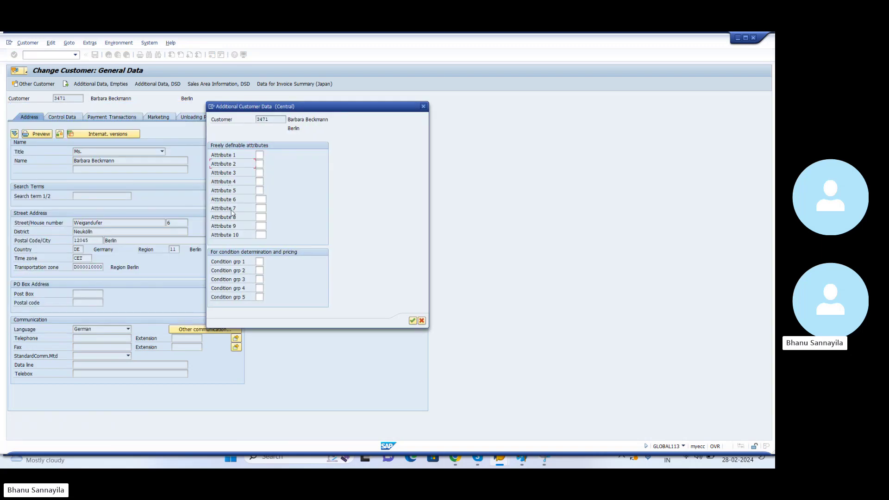
- Look through the possible entries for Attribute 1 and close the value list without choosing one
left_click(237, 236)
left_click(259, 155)
left_click(267, 155)
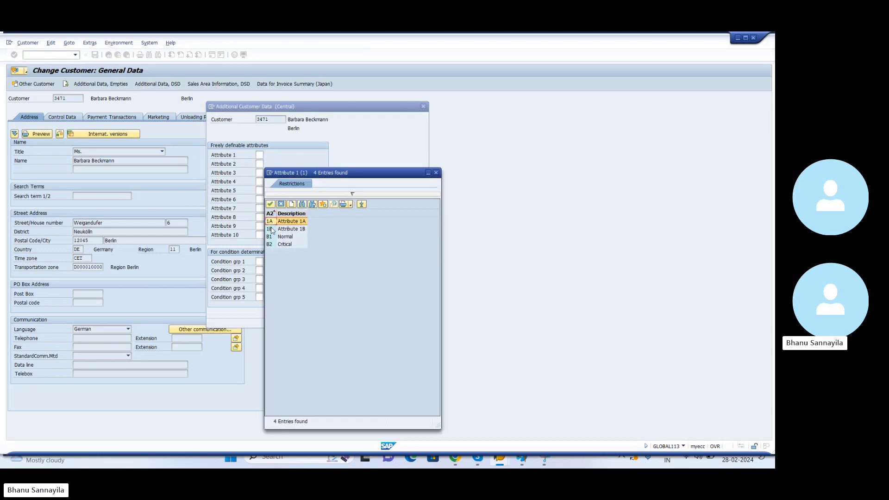
key("Down")
key("Down")
key("Down")
left_click(436, 172)
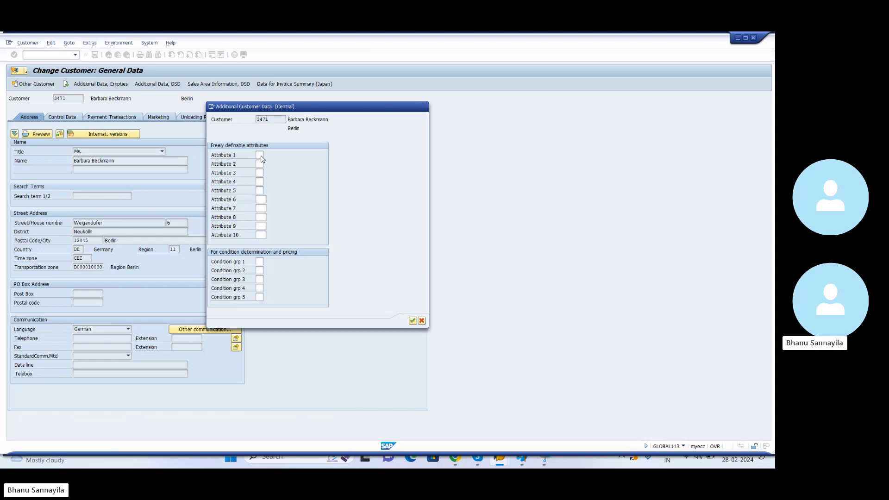
- Examine the table name and field name behind Attribute 1 in its technical information
key("F1")
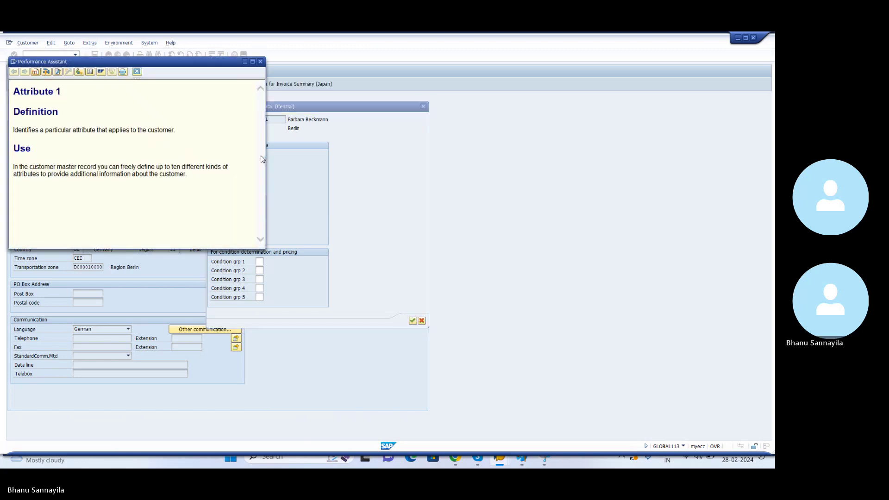
left_click(46, 72)
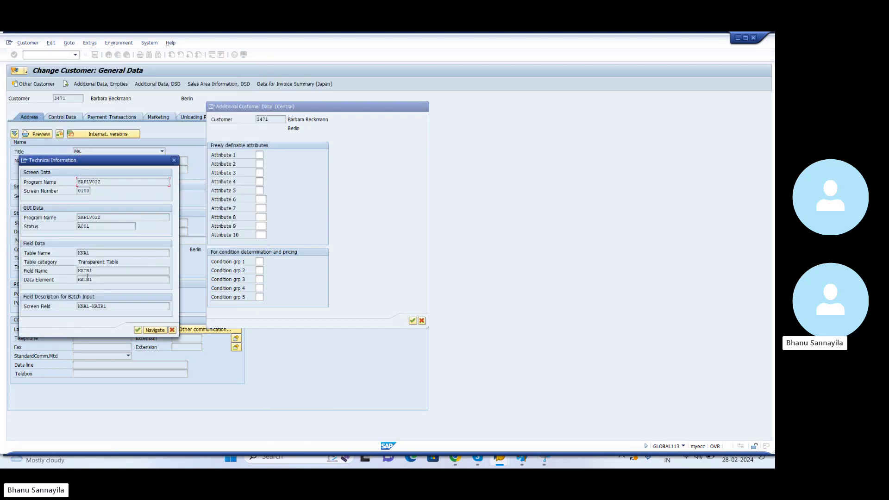
left_click_drag(95, 272, 74, 273)
double_click(84, 253)
key("Tab")
key("Tab")
key("Escape")
key("Escape")
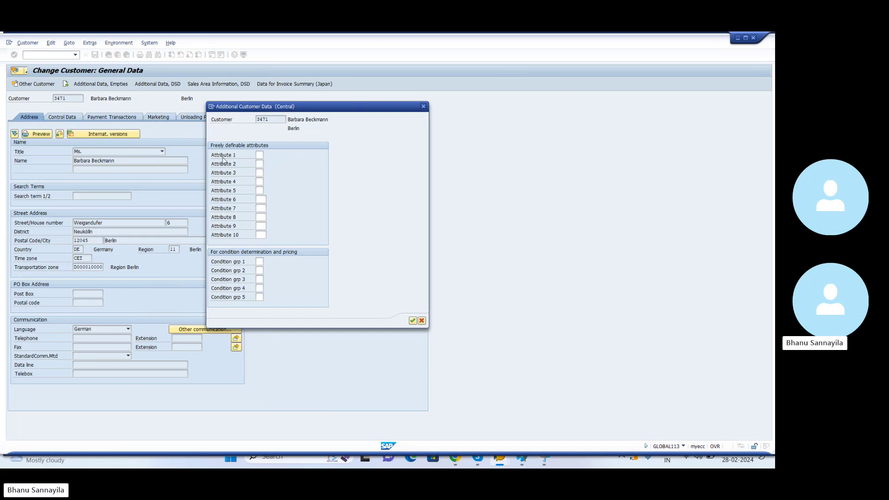
- Close the additional customer data and return to the customer's general data
key("Escape")
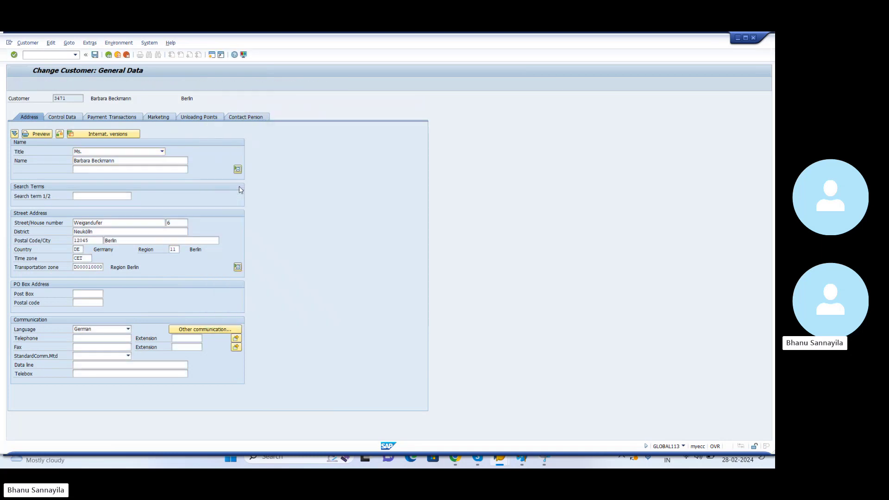
key("Escape")
key("Return")
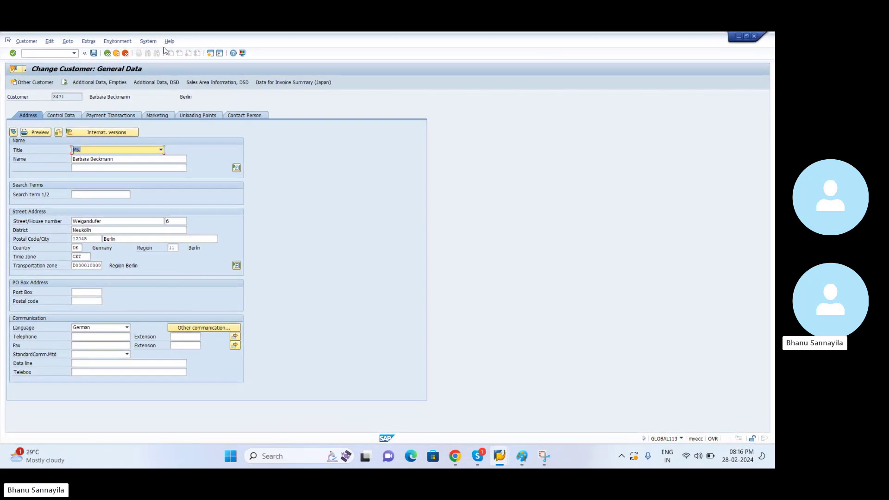
- Open the ABAP Dictionary in a new session and display database table KNA1
left_click(47, 53)
type("/ose16")
key("Return")
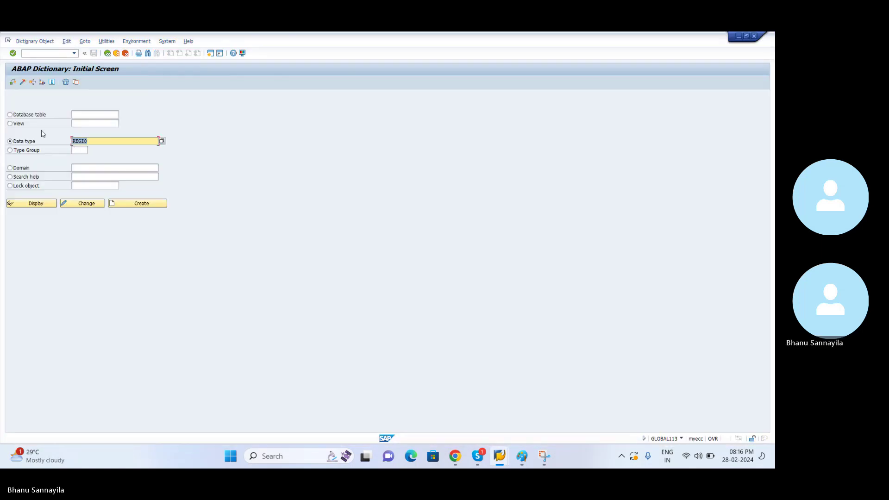
left_click(91, 114)
type("kna1")
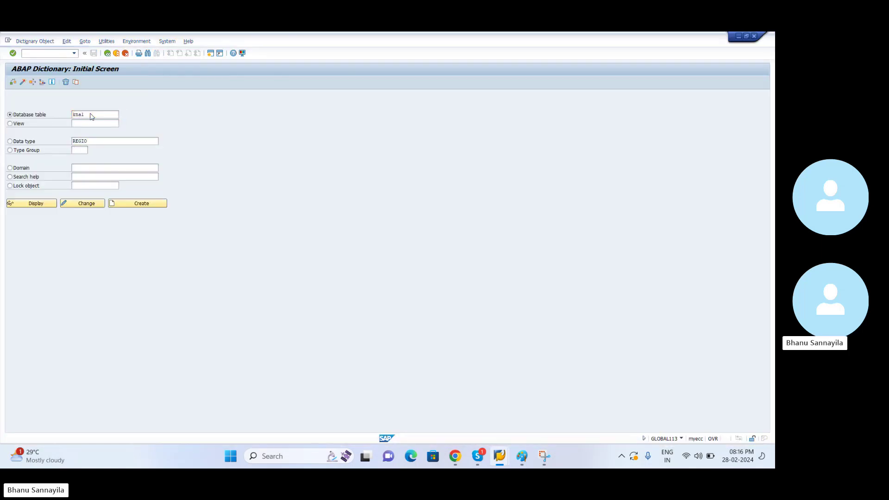
key("F7")
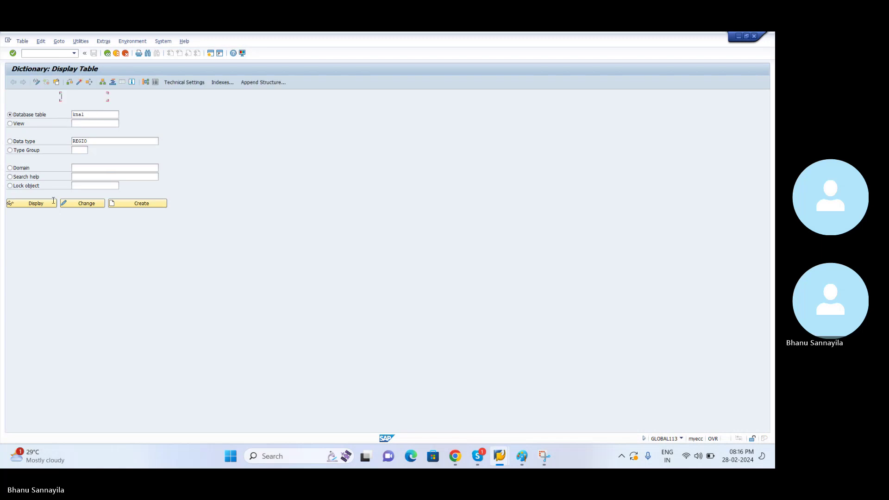
- Find the KATR1 field in the KNA1 field list and highlight its short description
key("ctrl+f")
type("ktokd")
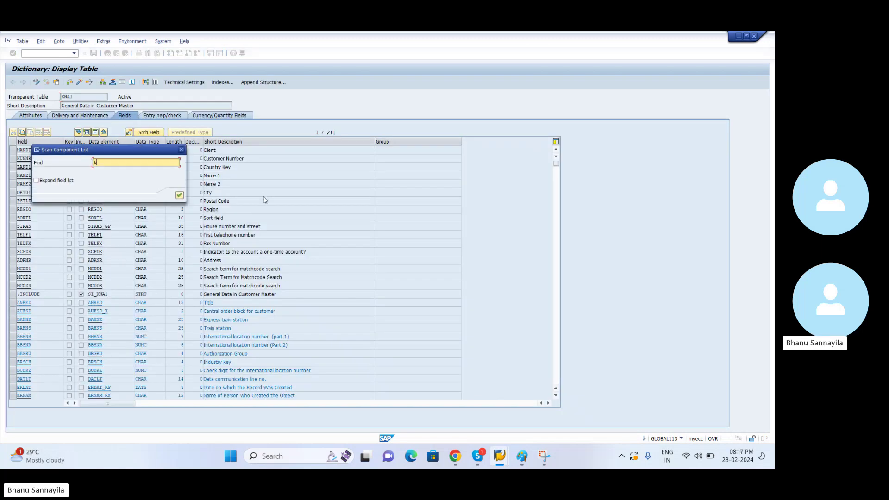
key("Return")
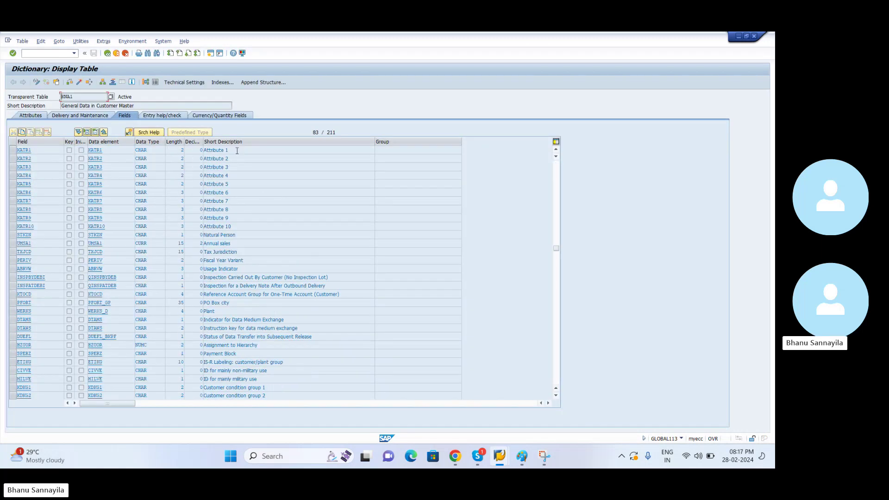
left_click(237, 150)
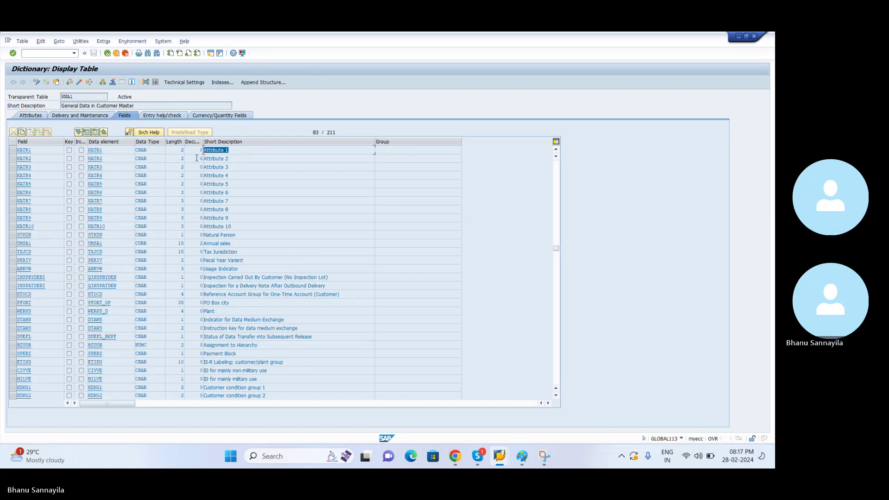
- Open data element KATR1 and examine its short, medium, long and heading field labels
left_click(13, 151)
double_click(99, 150)
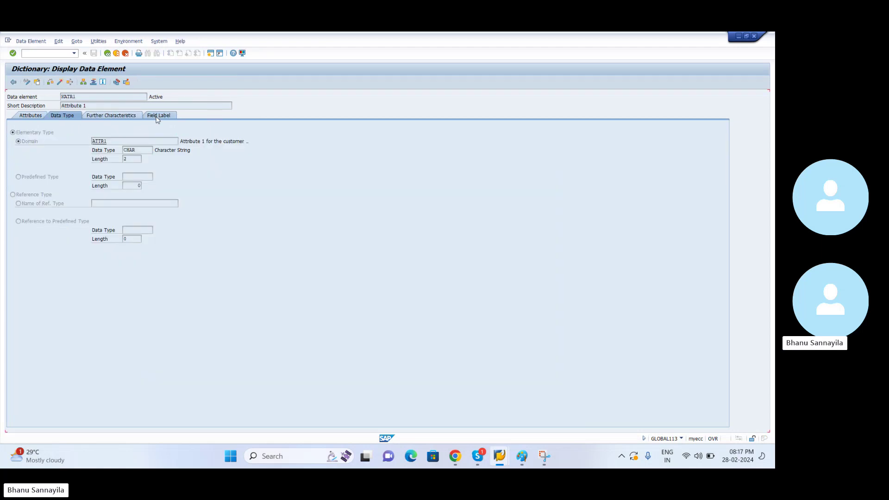
left_click(158, 116)
key("Tab")
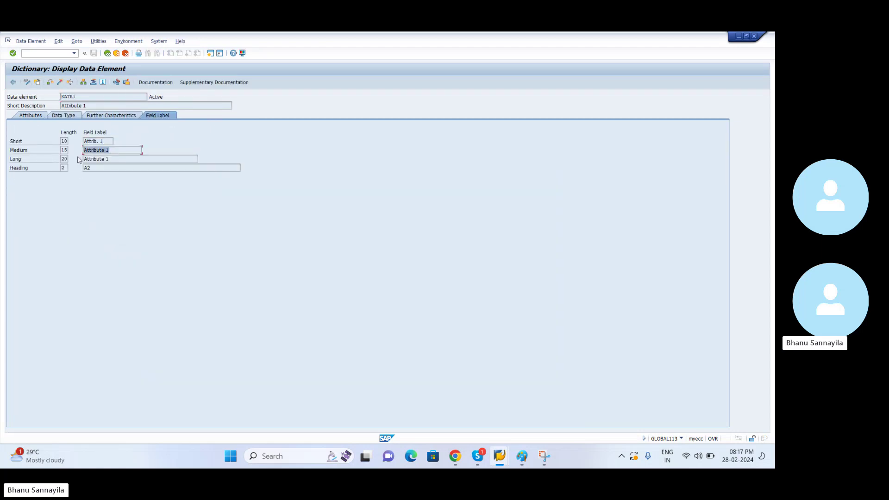
key("Tab")
key("Tab")
- Open the customer's additional data in the other session and compare the Attribute 1 label with KATR1's medium and long labels
key("alt+Tab")
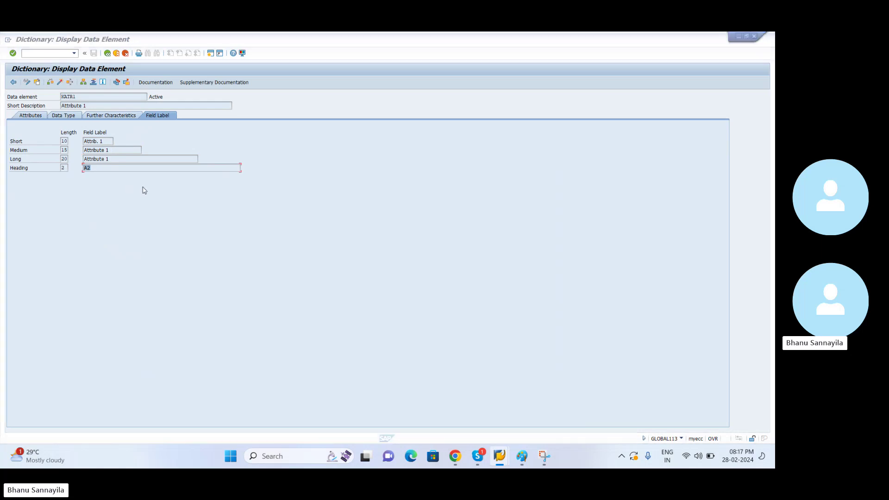
left_click(89, 41)
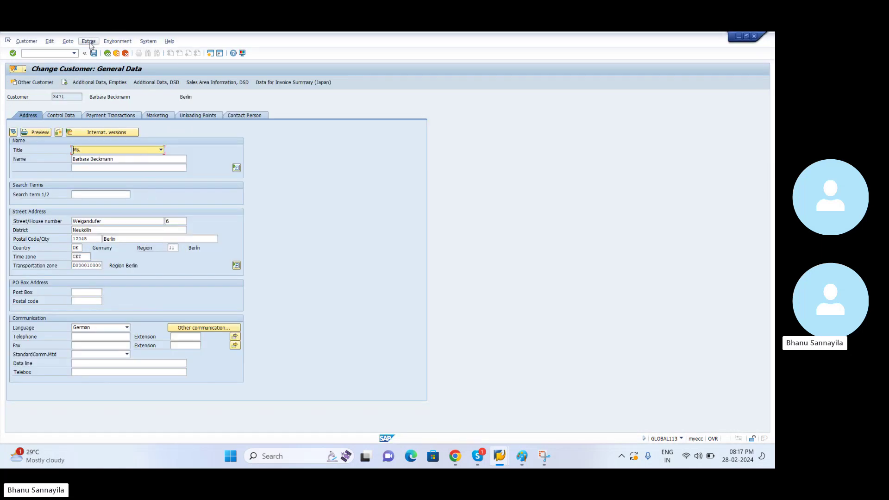
left_click(107, 103)
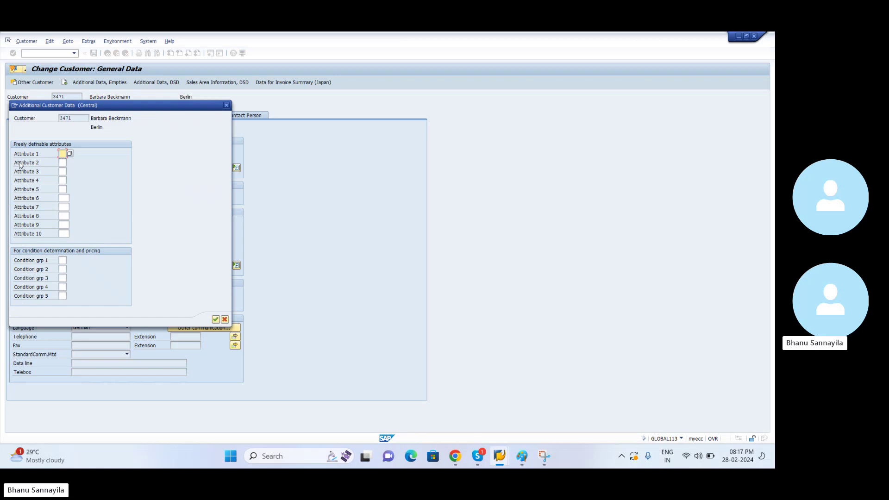
key("alt+Tab")
left_click(95, 152)
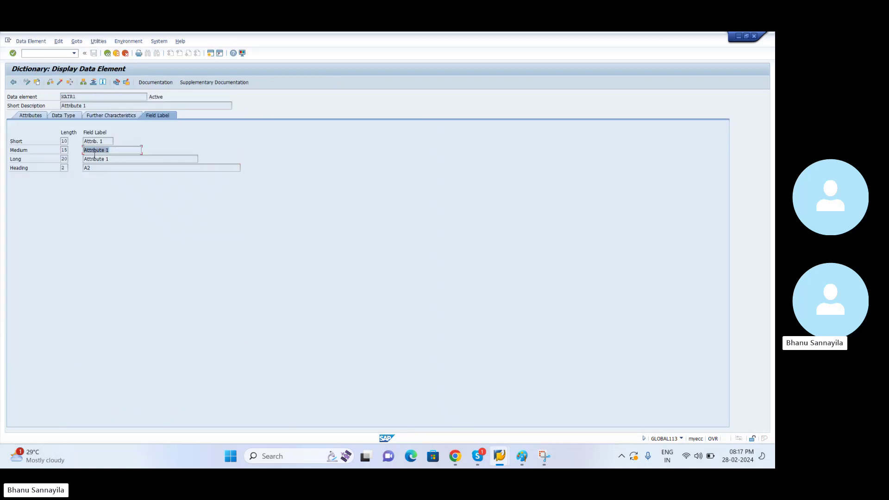
left_click(117, 159)
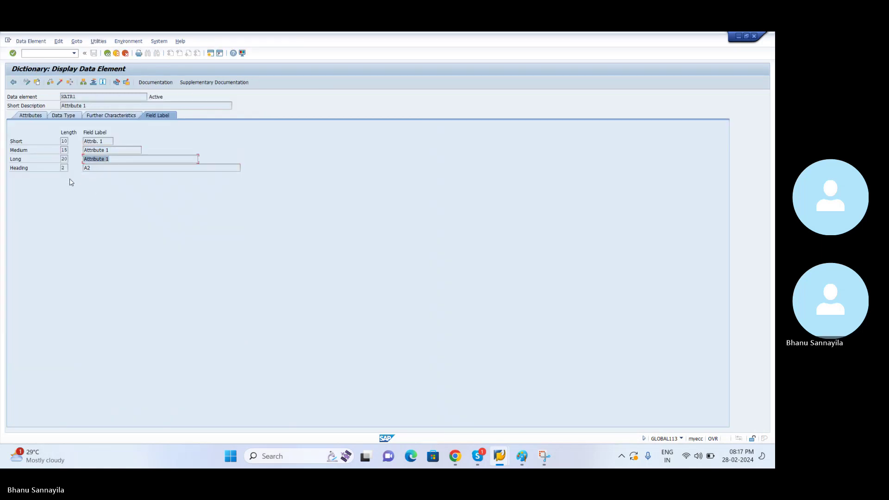
- Try to switch data element KATR1 to change mode without entering an access key
key("ctrl+F1")
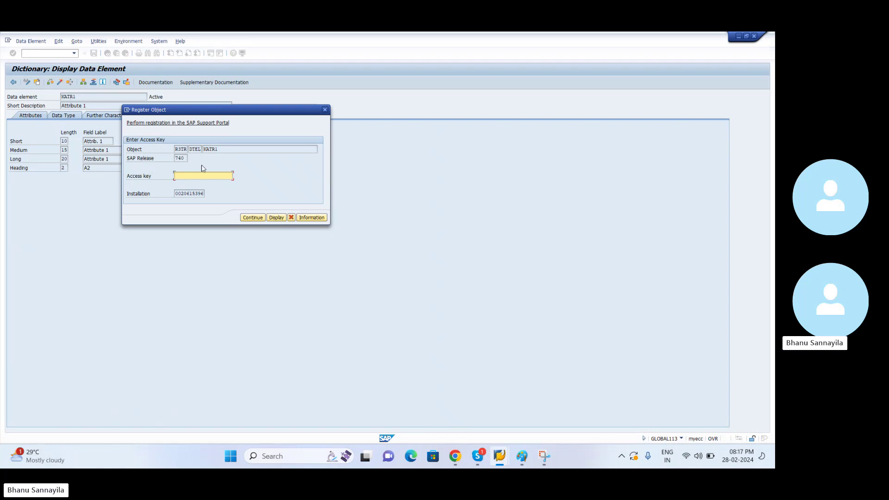
key("Return")
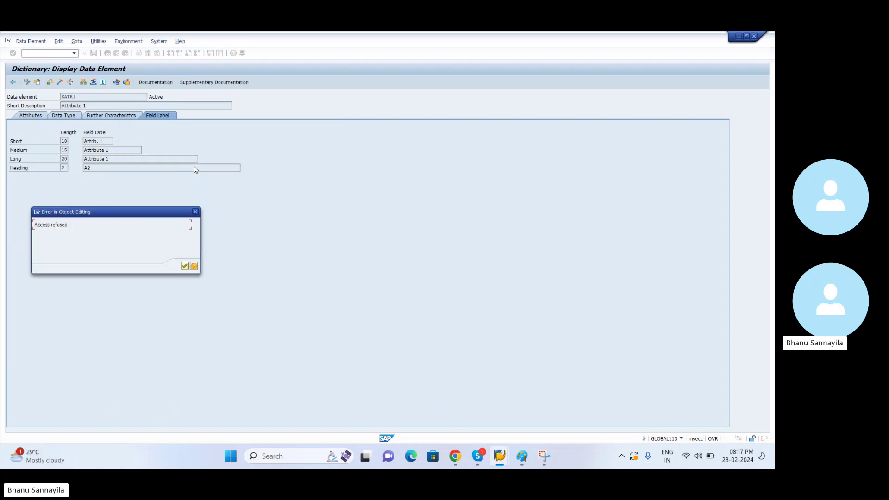
key("Return")
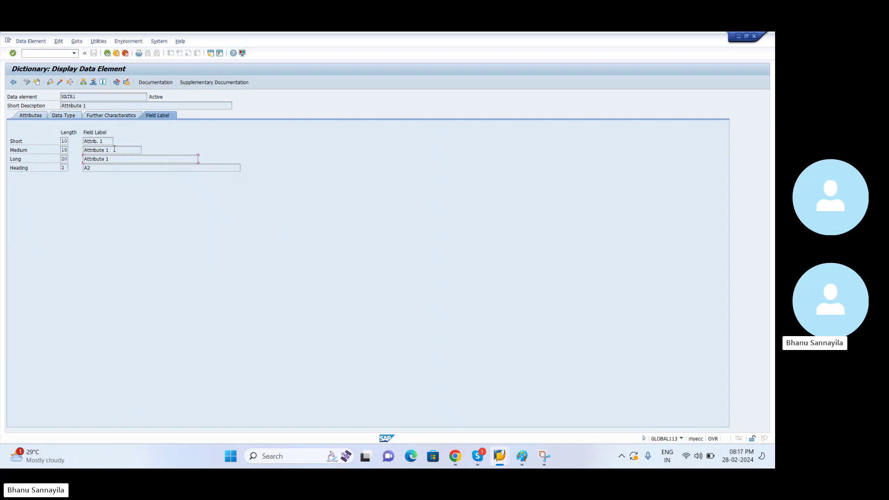
- Go back to the KNA1 field list, recheck the field labels of data element KATR1, and return to the table
key("F3")
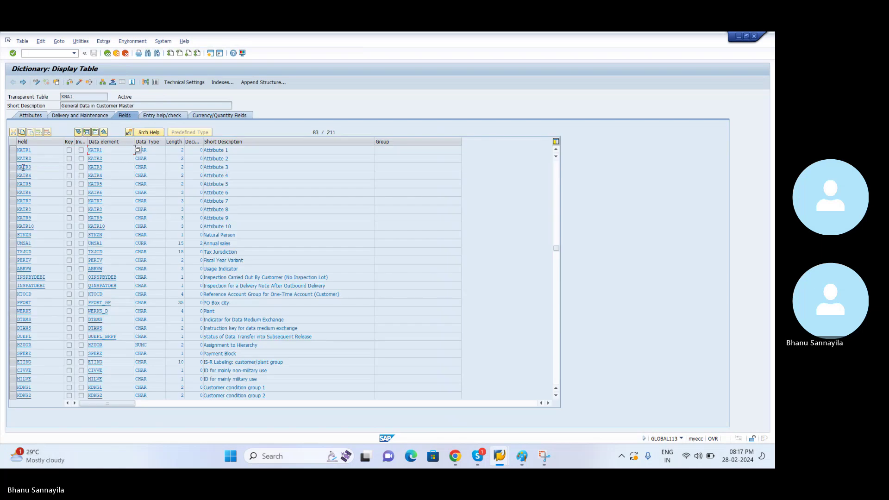
left_click(12, 151)
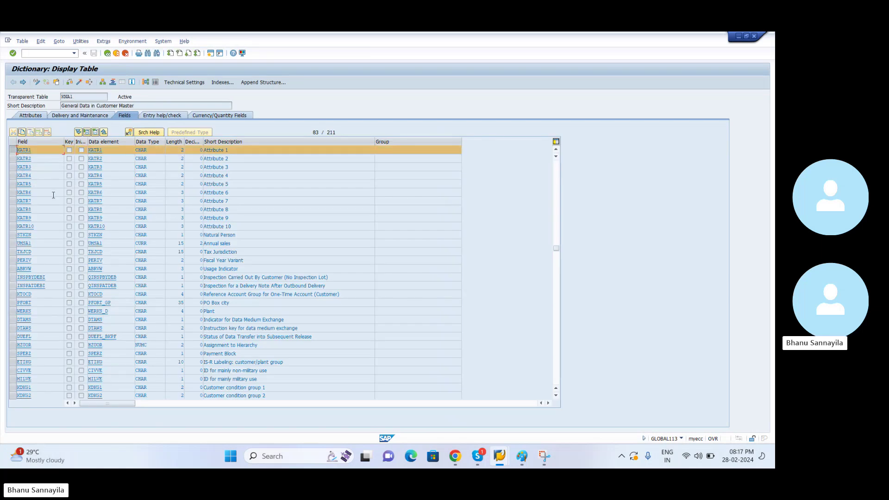
double_click(23, 149)
double_click(95, 150)
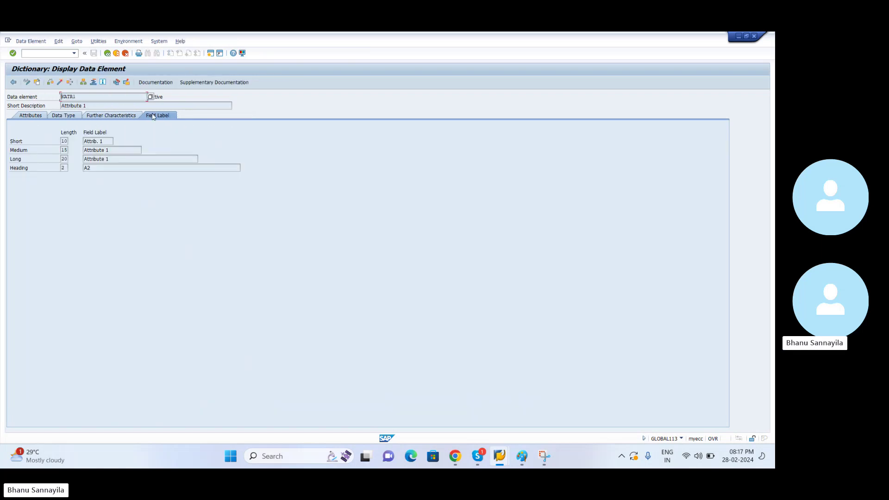
key("Tab")
key("Tab")
left_click(107, 53)
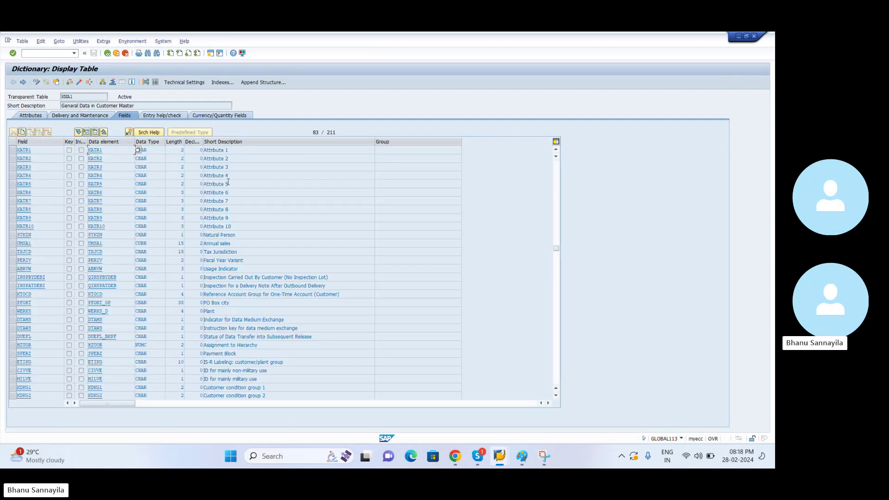
- Switch to the customer change session and close the additional customer data window
mouse_move(499, 456)
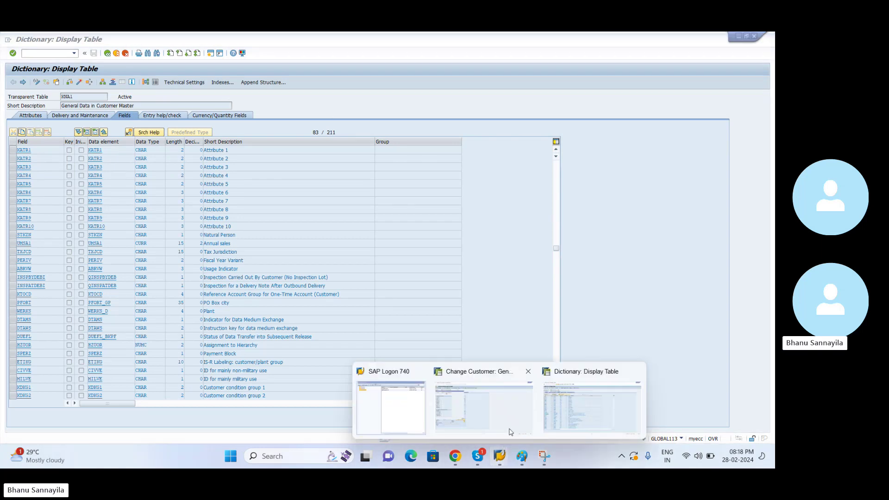
left_click(452, 379)
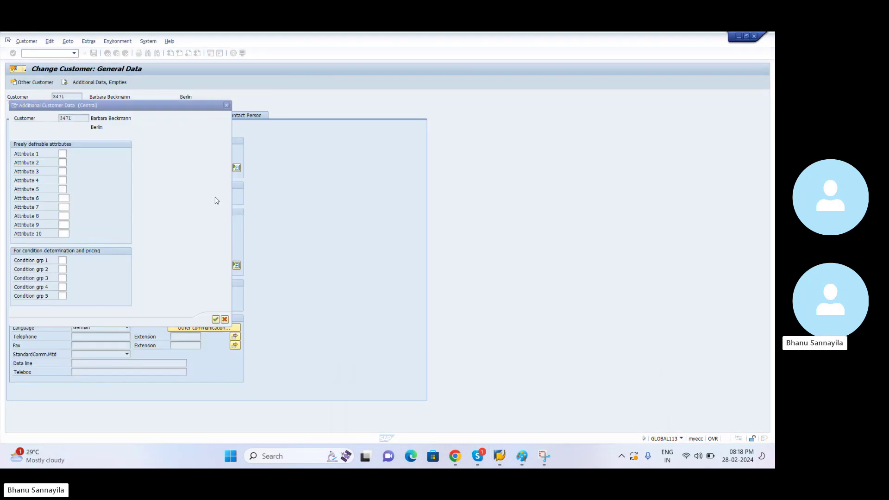
left_click(226, 105)
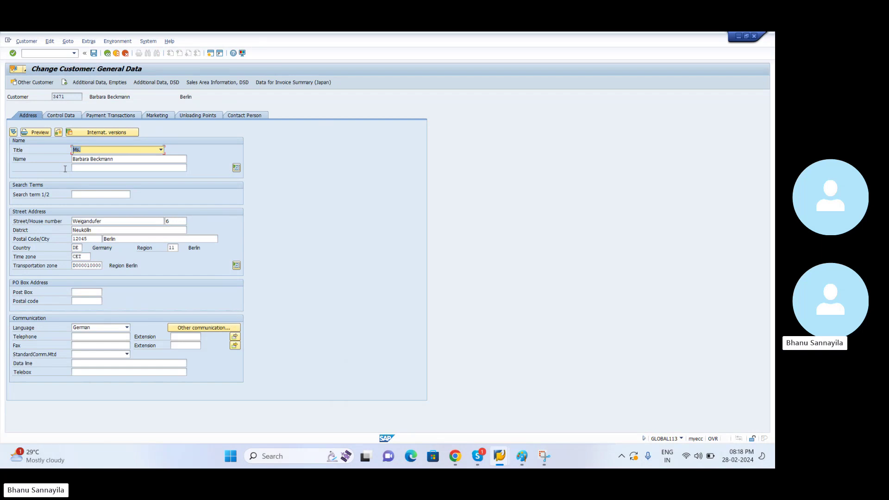
left_click(34, 54)
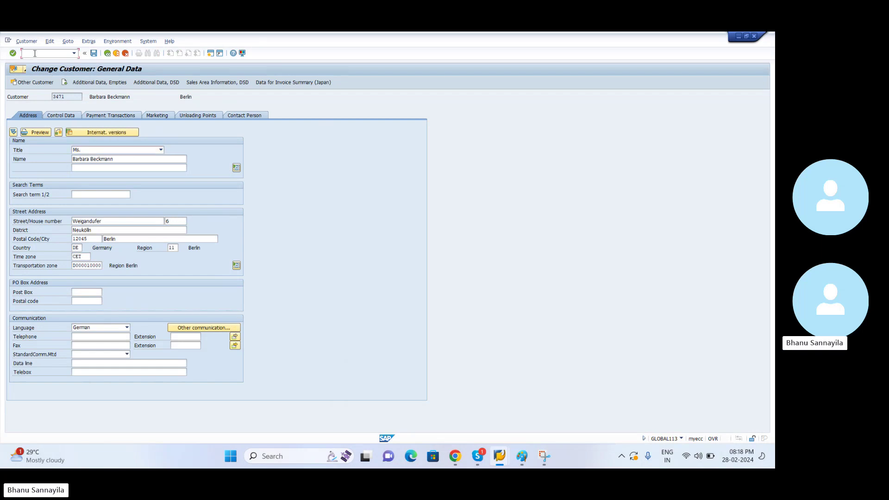
- Open transaction CMOD in a new session and show the transaction code in its status bar
type("/ocmod")
key("Return")
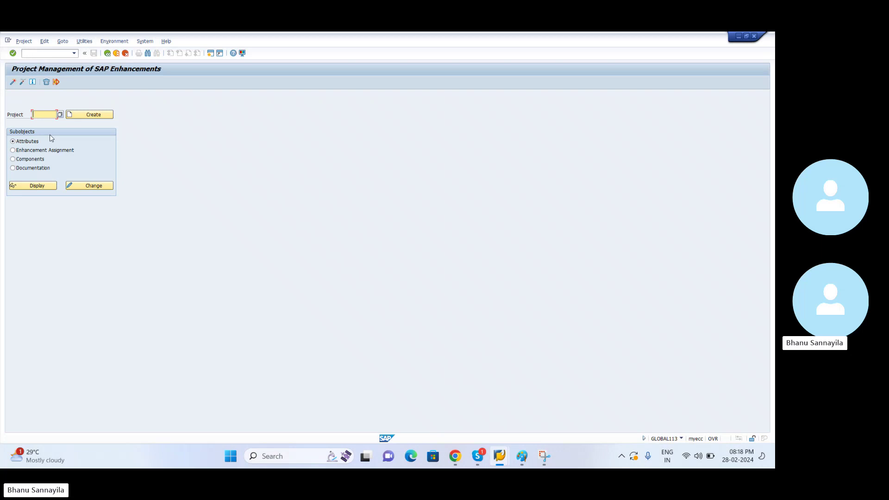
left_click(681, 439)
left_click(731, 399)
left_click(62, 41)
mouse_move(84, 64)
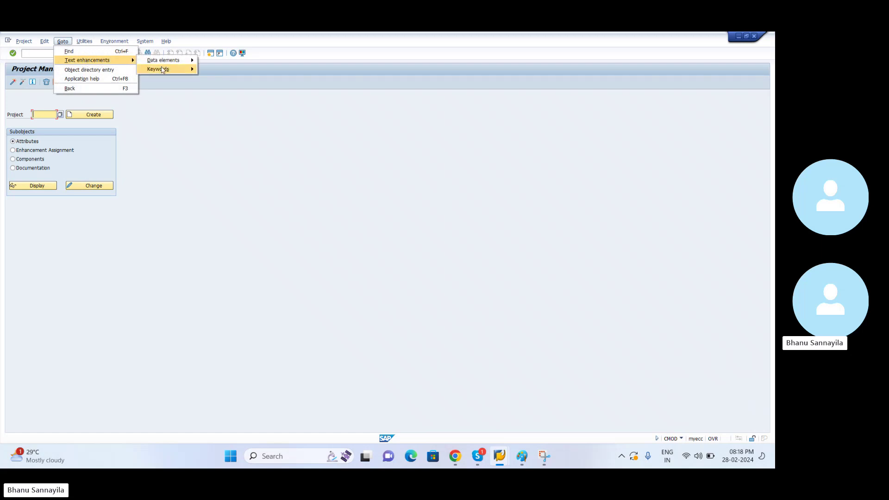
mouse_move(169, 73)
left_click(218, 76)
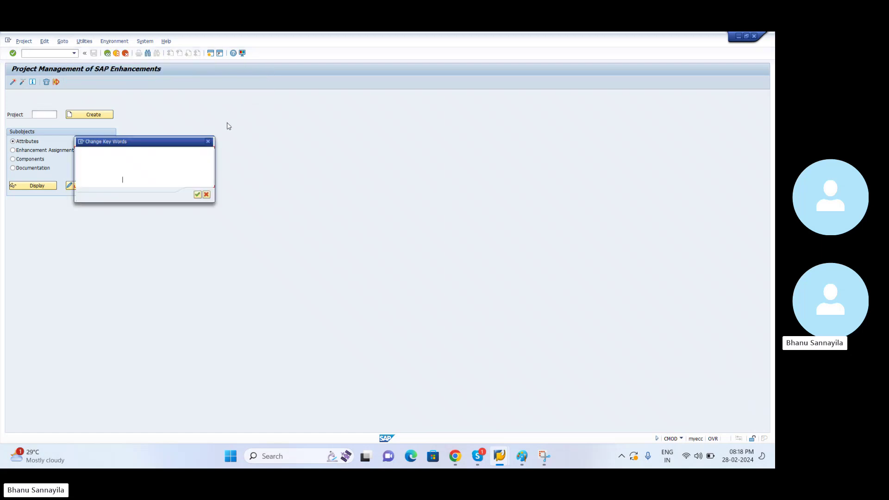
left_click(210, 140)
- Start changing data element keywords through the text enhancements of CMOD
left_click(63, 42)
mouse_move(71, 63)
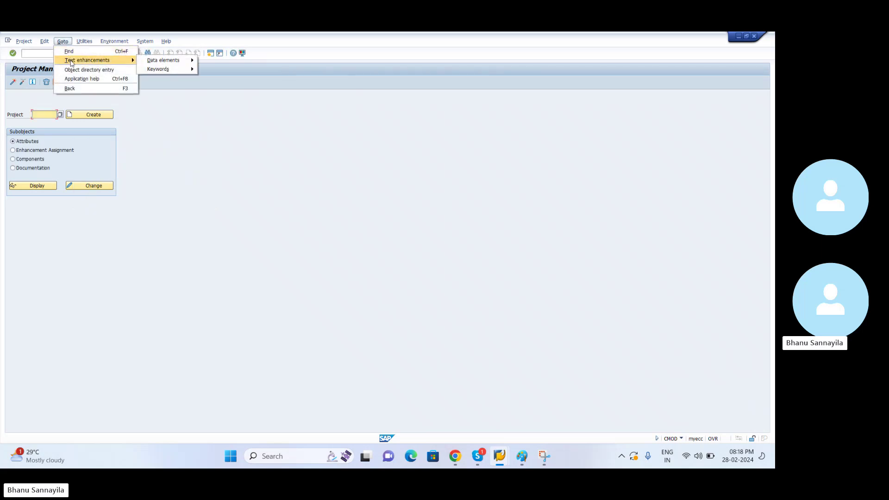
mouse_move(171, 69)
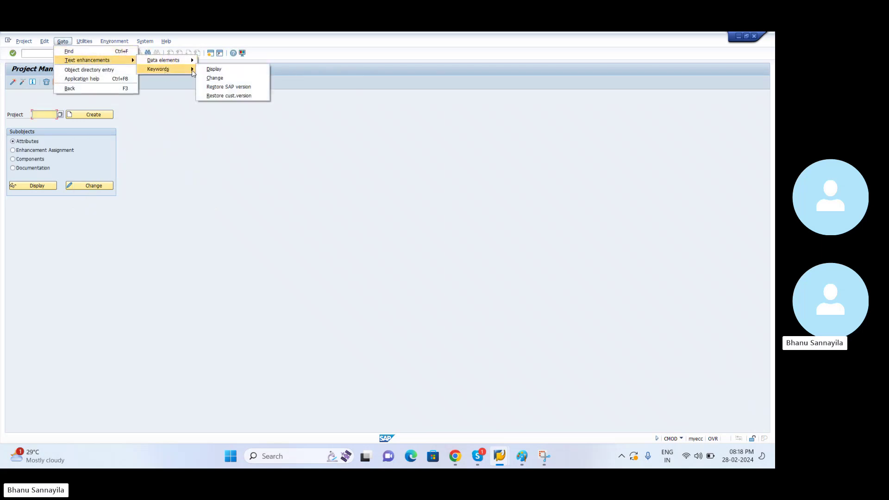
left_click(215, 78)
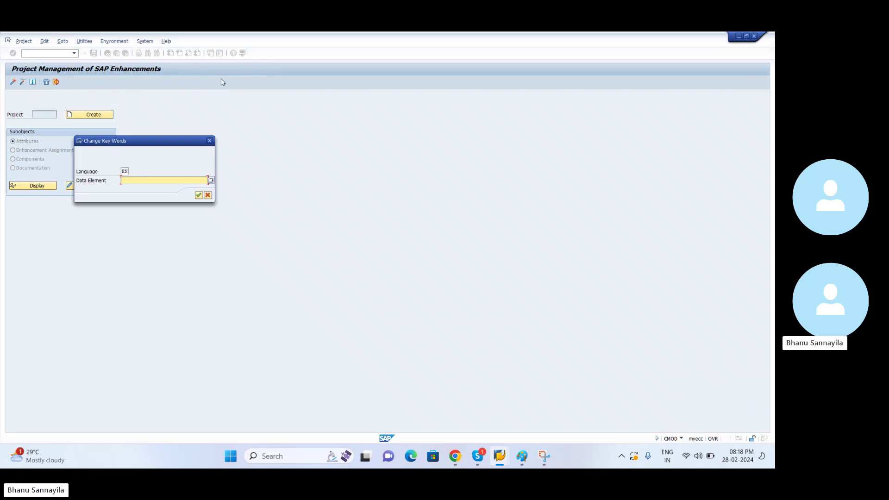
- In the KNA1 table session, open data element KATR1, review its field labels and copy its name
left_click(499, 456)
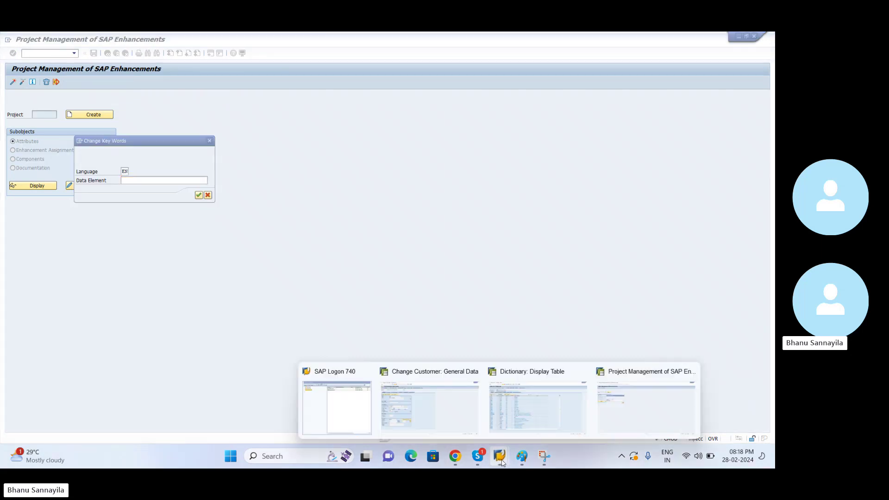
left_click(514, 407)
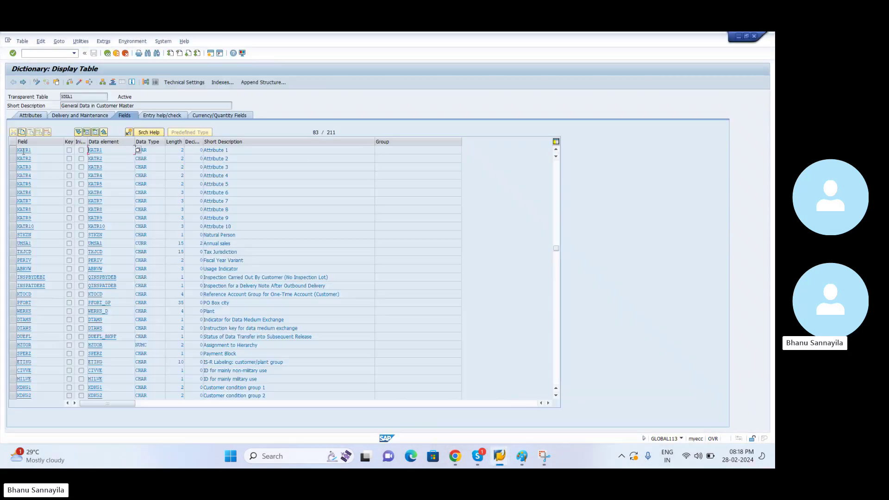
left_click_drag(31, 150, 2, 149)
key("Tab")
double_click(96, 150)
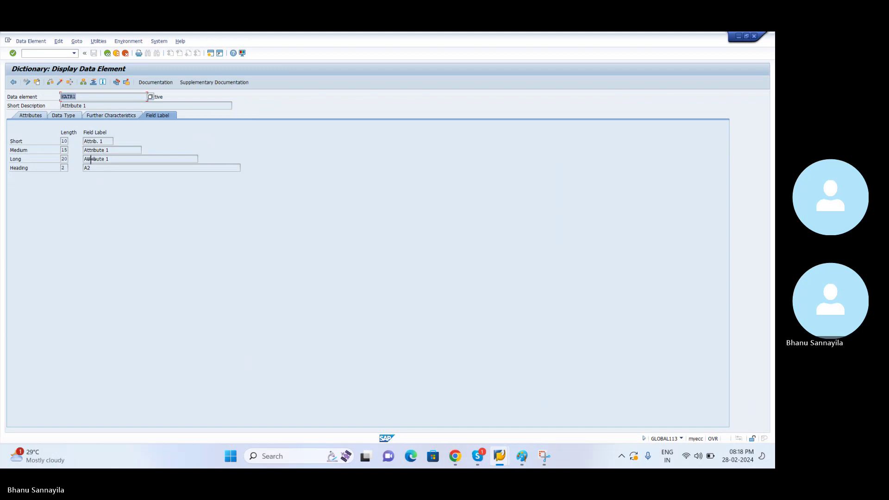
key("ctrl+y")
left_click_drag(84, 139, 109, 169)
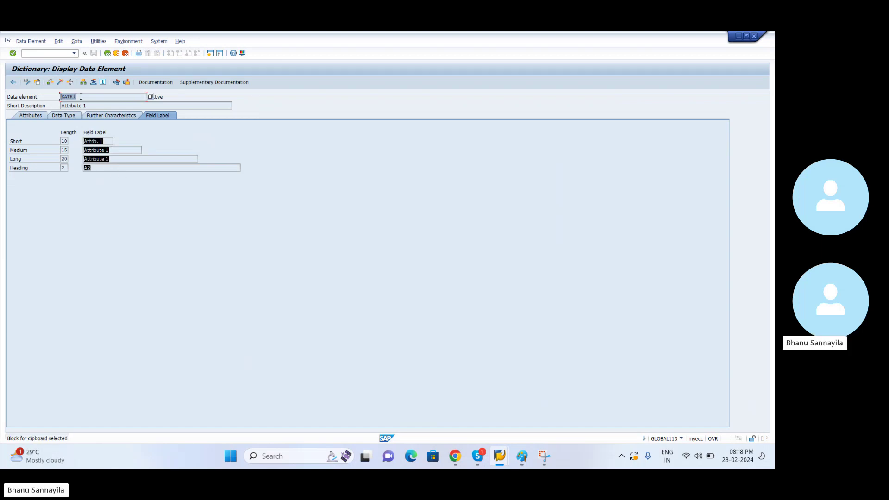
key("ctrl+c")
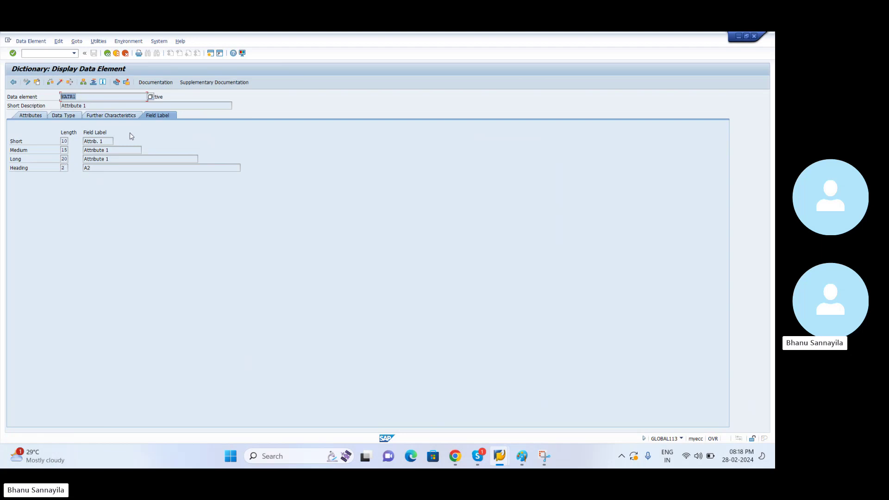
- Return to the CMOD session and open the keywords of data element KATR1 for changing
key("alt+Tab")
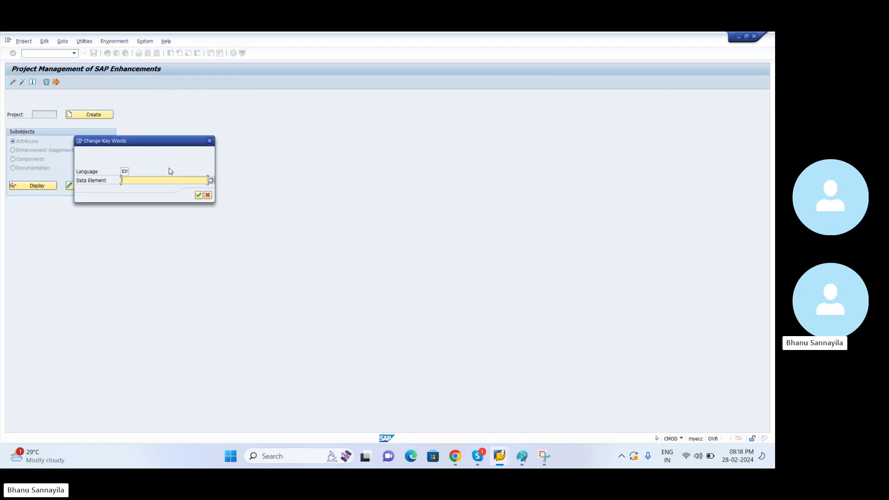
type("KATR1")
left_click(199, 195)
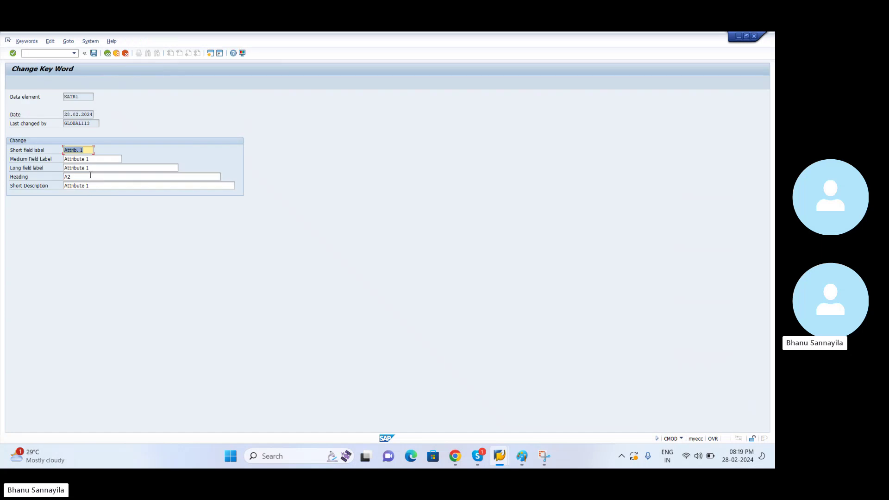
- Set KATR1's short, medium and long field labels and its short description to Blocked
type("Blocked")
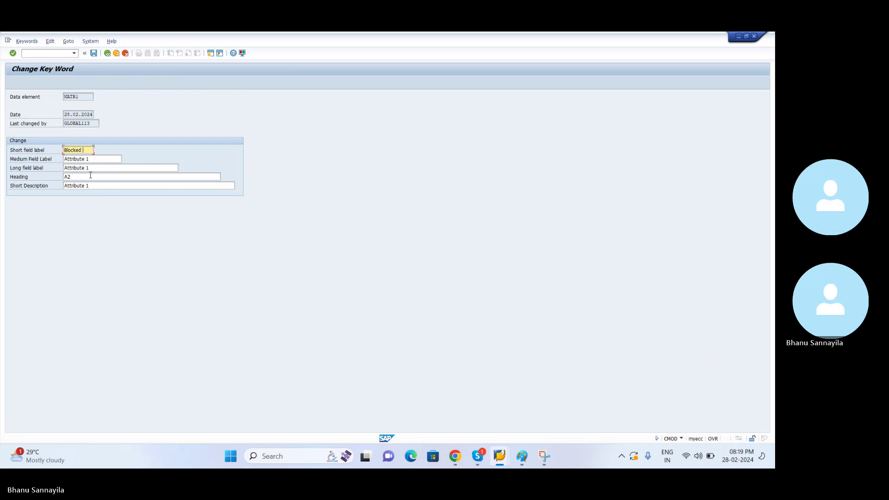
key("Tab")
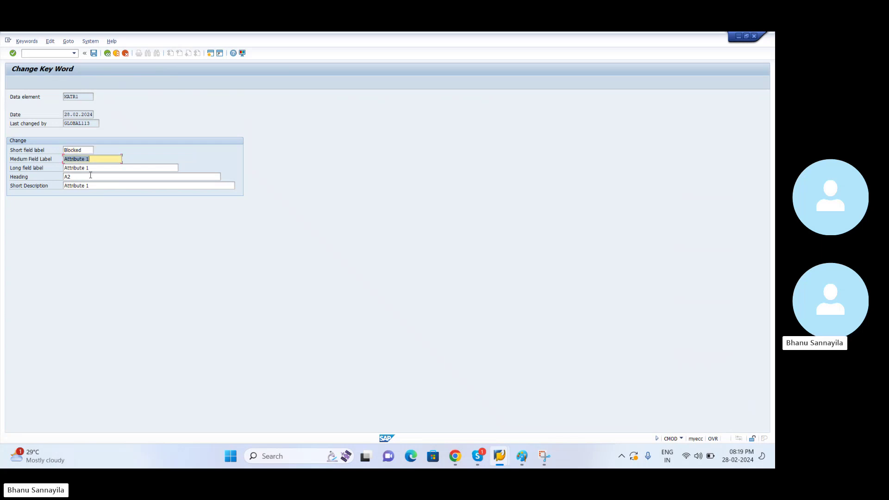
key("ctrl+v")
key("Tab")
key("ctrl+v")
key("Tab")
key("Tab")
key("ctrl+v")
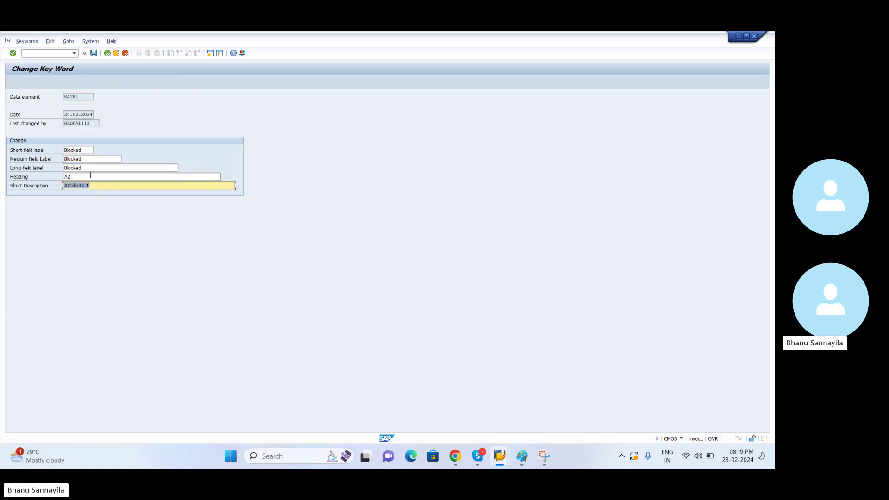
- Review the edited labels and short description, and check which data element they belong to
key("shift+Tab")
key("shift+Tab")
key("shift+Tab")
key("shift+Tab")
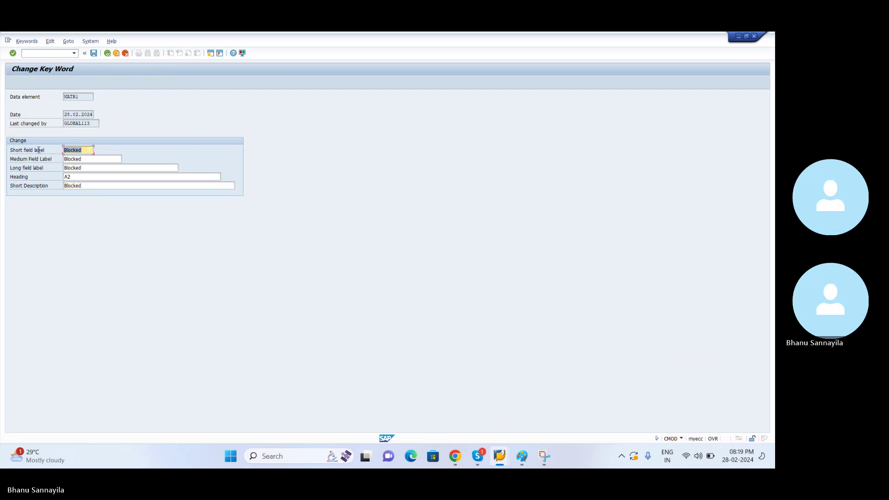
key("Tab")
key("Tab")
key("Tab")
key("Tab")
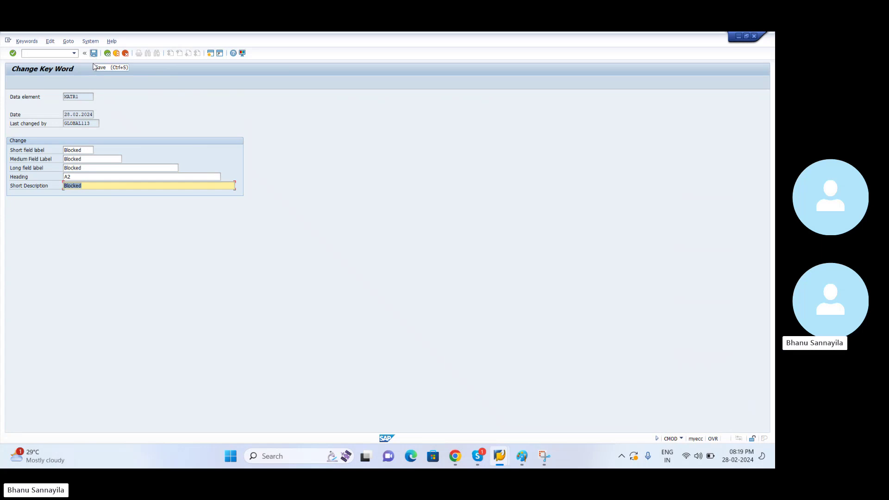
left_click(82, 96)
key("shift+Home")
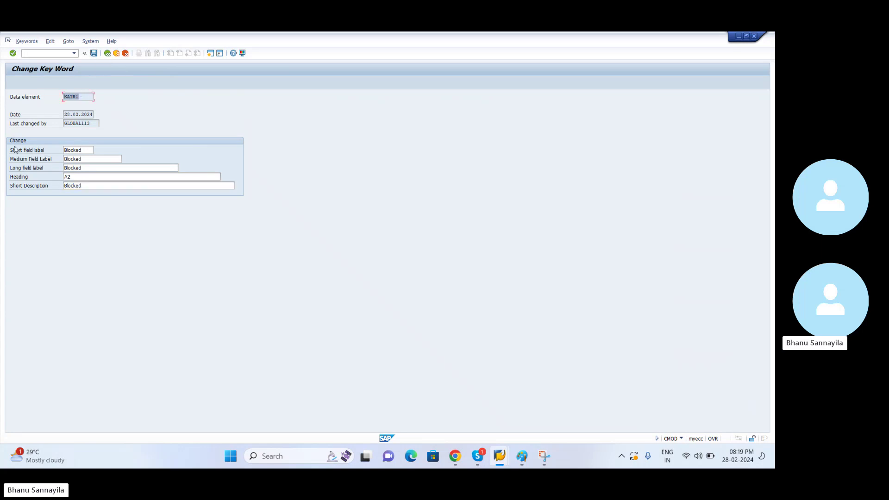
- Save the keyword changes in a new workbench request described as Field Exit for KATR1
left_click(93, 53)
left_click(151, 170)
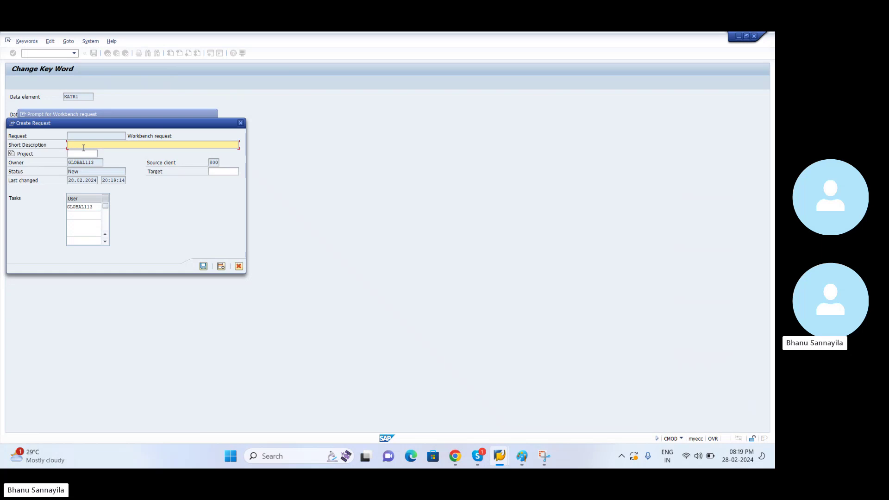
type("Field Ex")
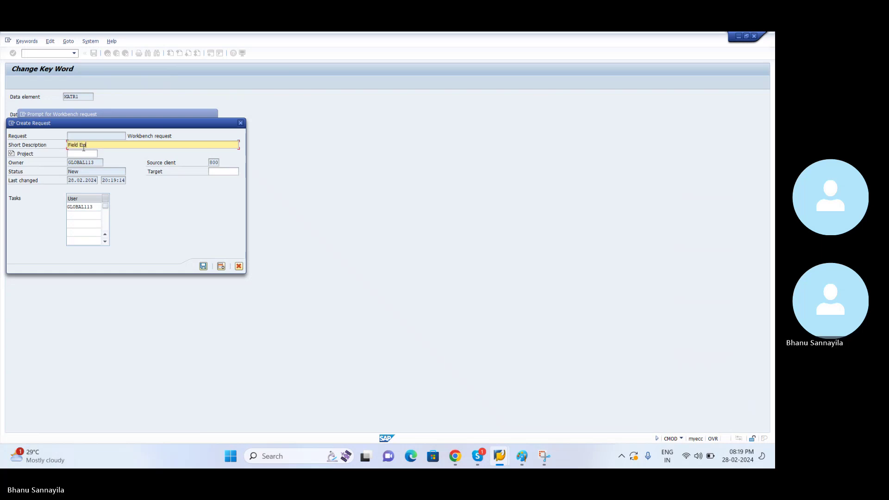
type("it for KA")
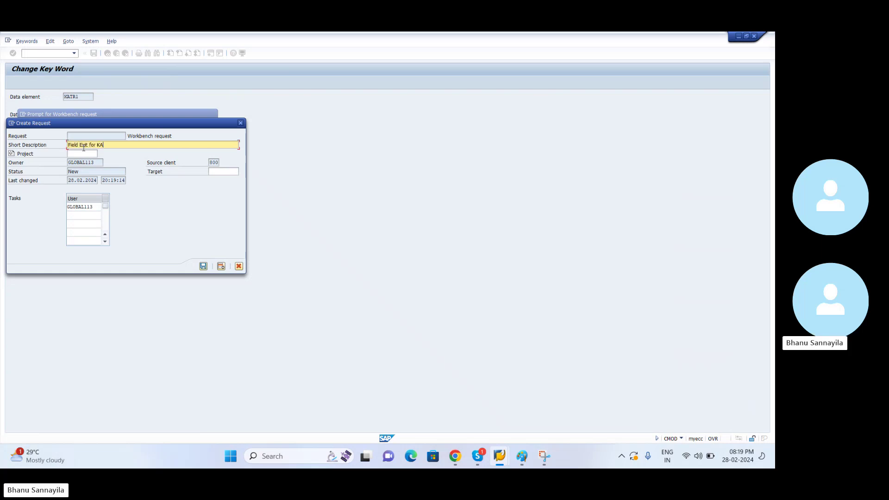
type("TR1")
left_click(203, 266)
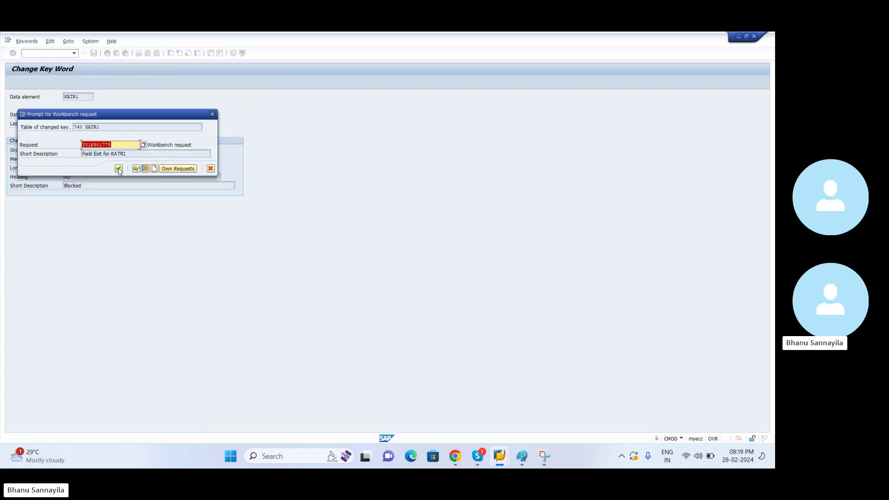
left_click(118, 169)
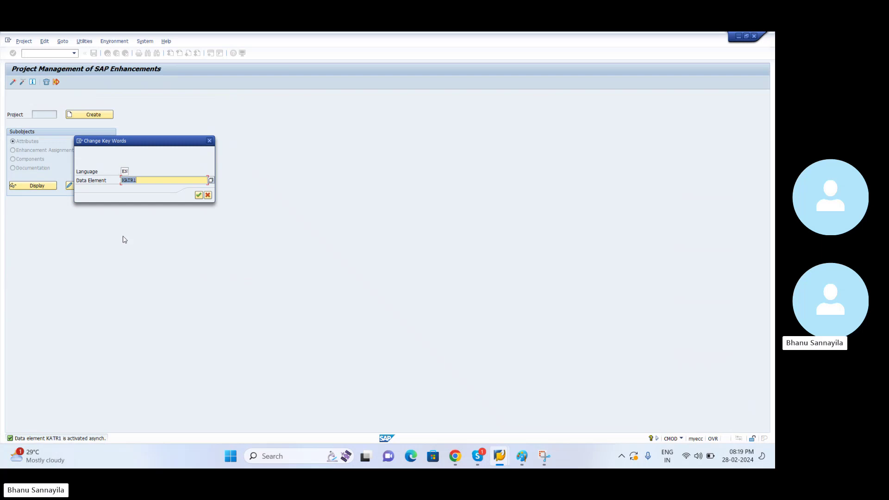
- Reopen KATR1's keywords to check the saved labels, leave without editing, and close the CMOD session
left_click(37, 456)
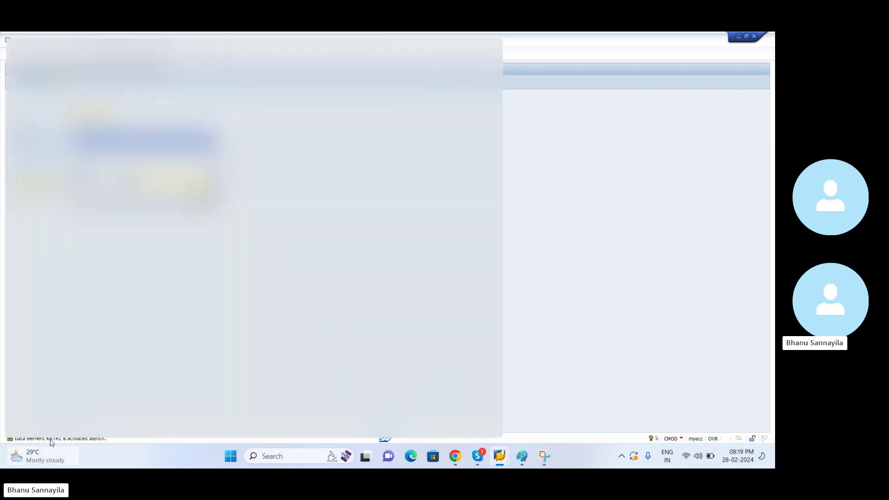
left_click(569, 318)
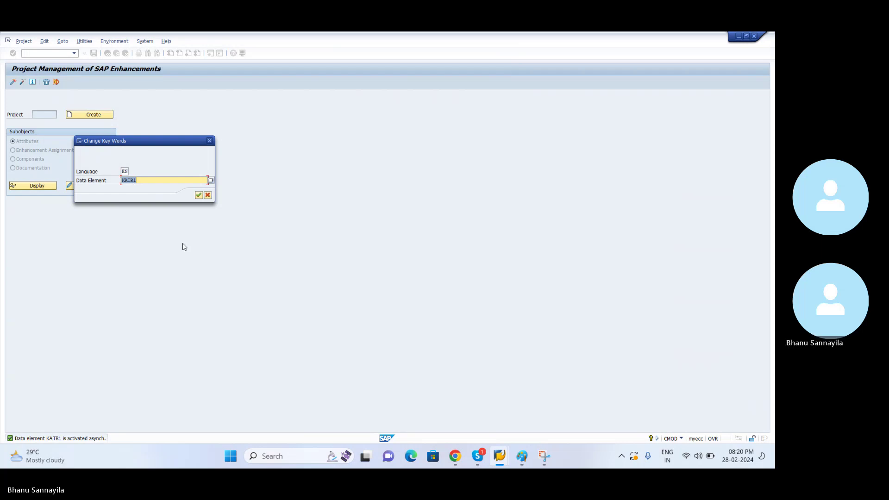
left_click(198, 195)
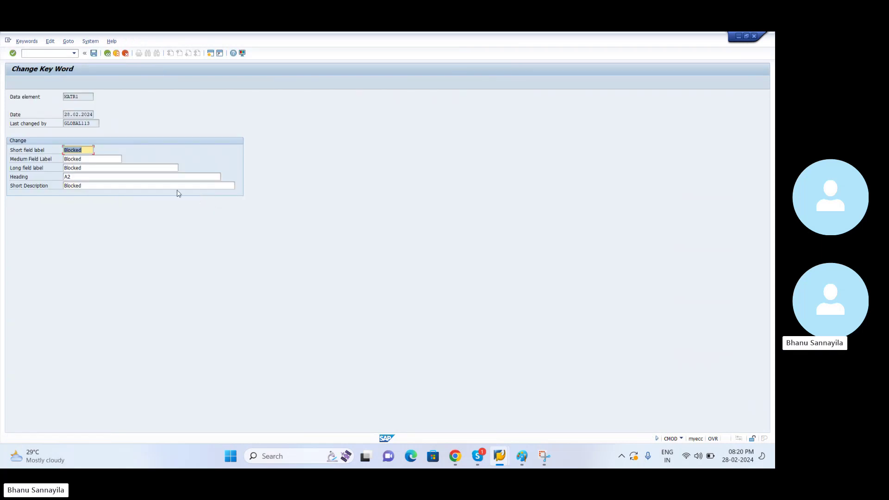
key("Escape")
key("Escape")
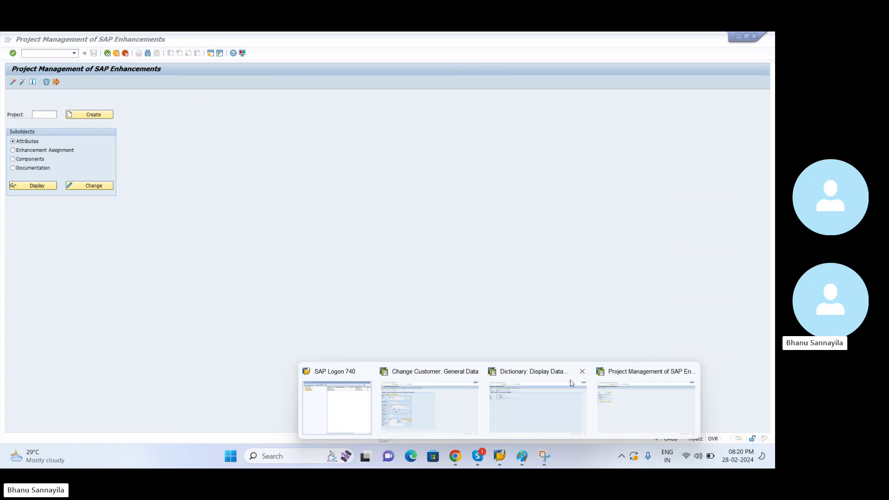
left_click(690, 372)
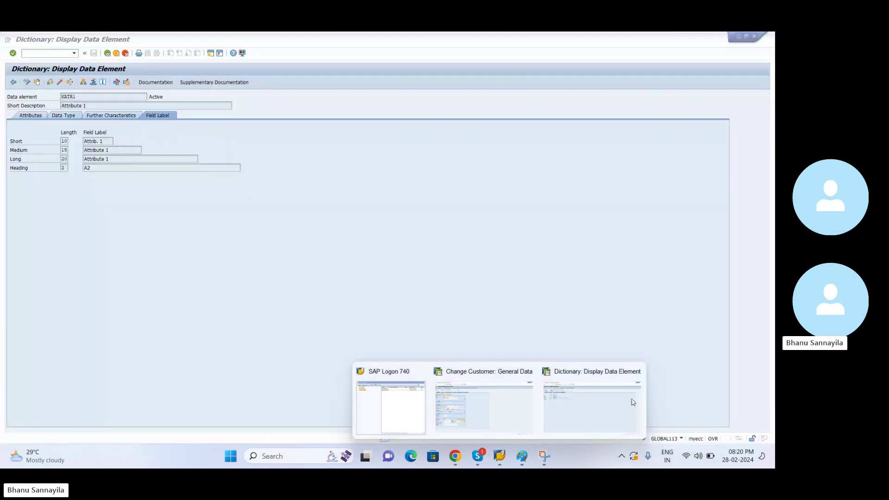
- Return to the KNA1 field list and check the short description of field KATR1
left_click(106, 54)
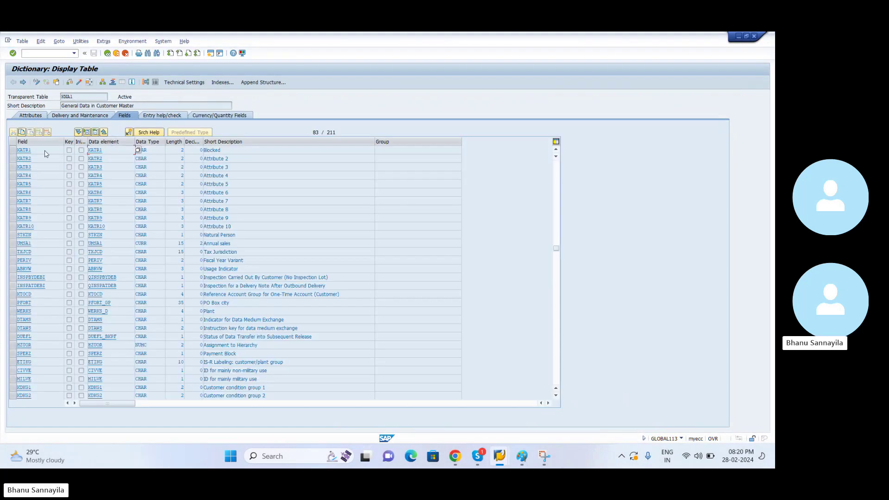
scroll(232, 184, "up", 1)
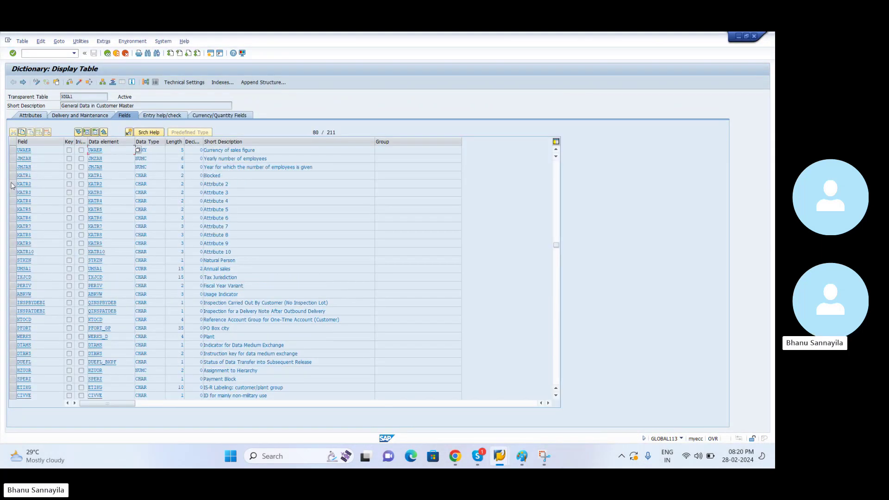
left_click(211, 178)
key("shift+Home")
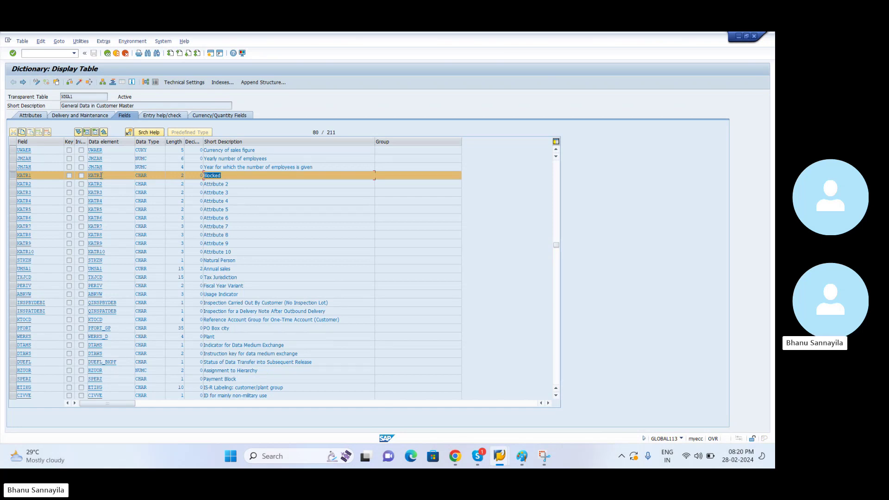
- Switch to the customer change session, restart transaction XD02 and submit the same customer
key("alt+Tab")
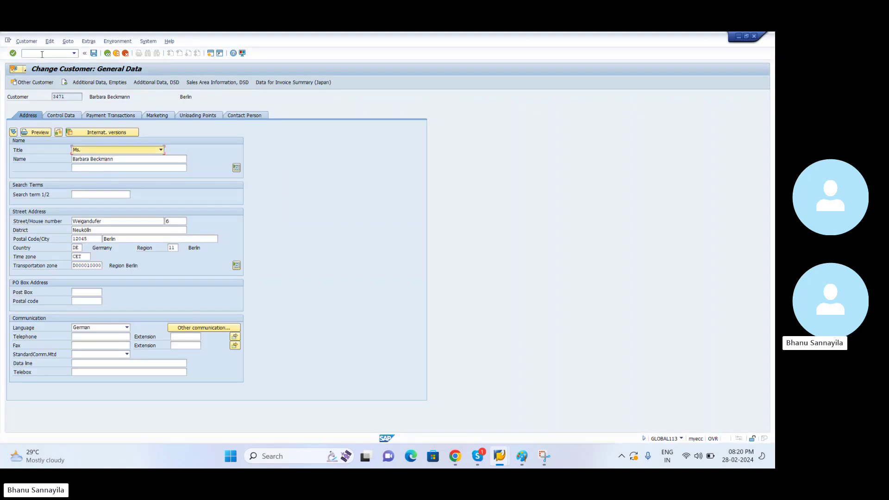
left_click(41, 54)
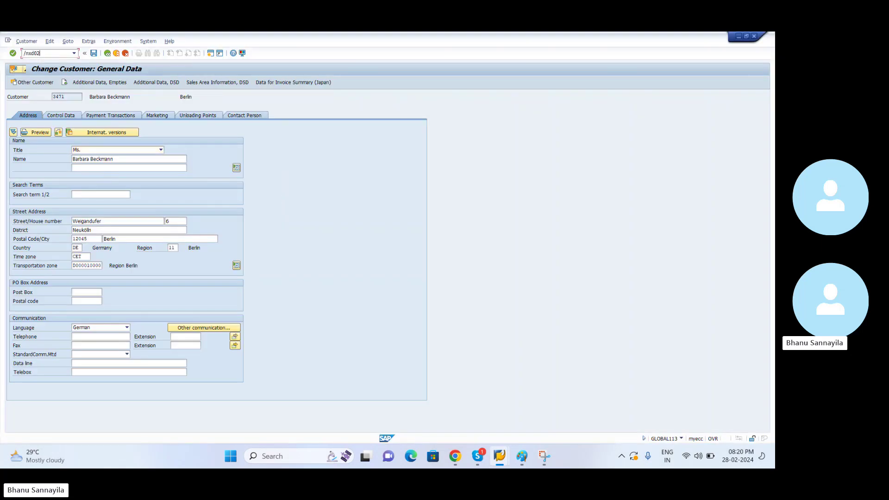
key("Return")
key("Return")
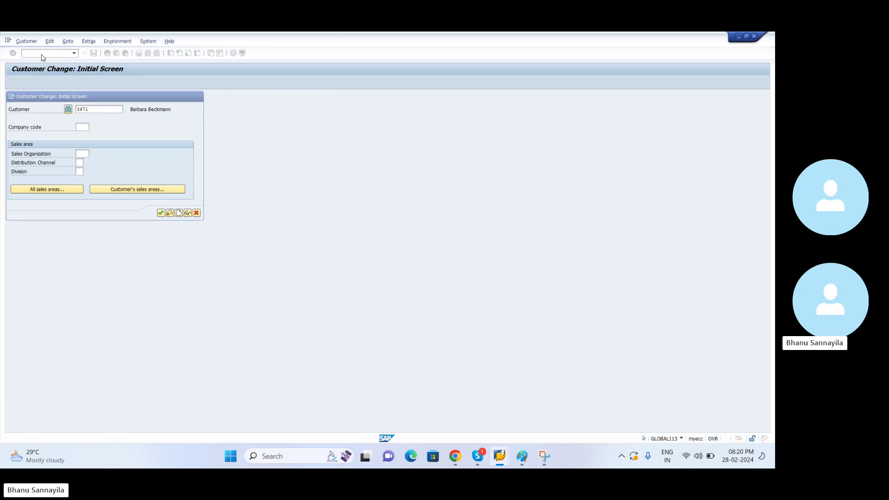
- Open the customer's central additional data, check the label of the first attribute, and return to the start screen
left_click(88, 41)
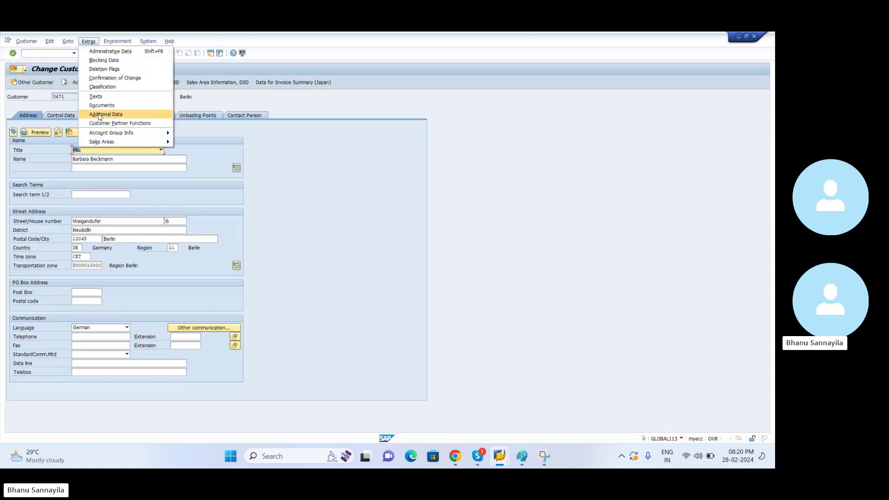
left_click(107, 116)
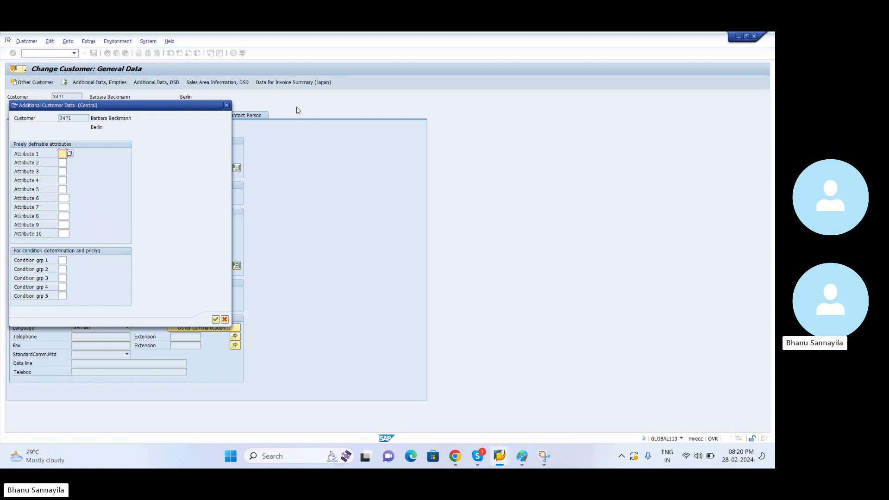
left_click(227, 105)
key("F3")
key("F3")
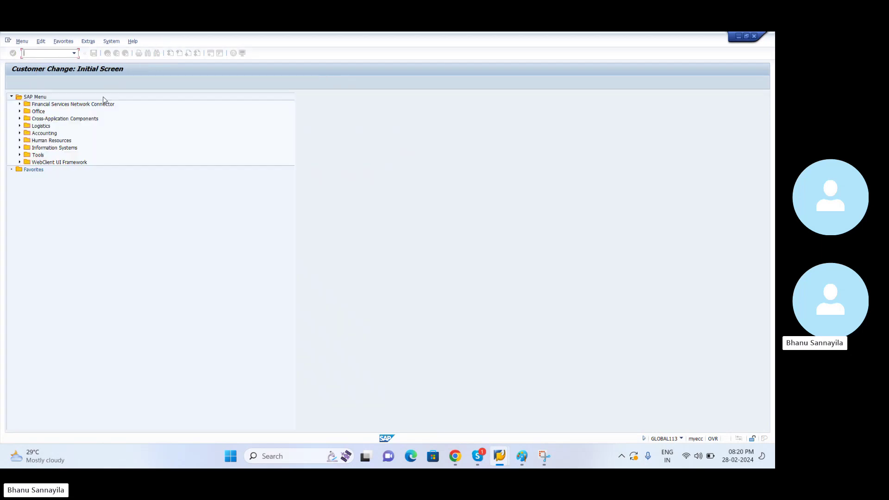
type("cmod")
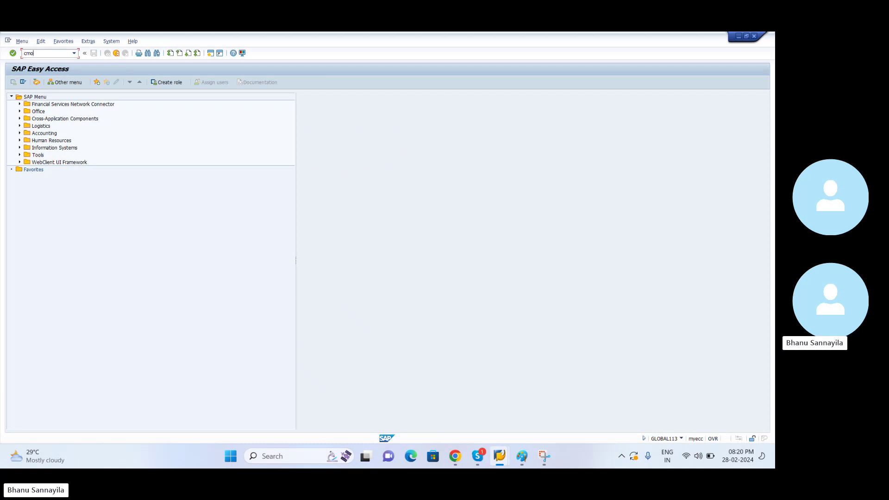
key("Return")
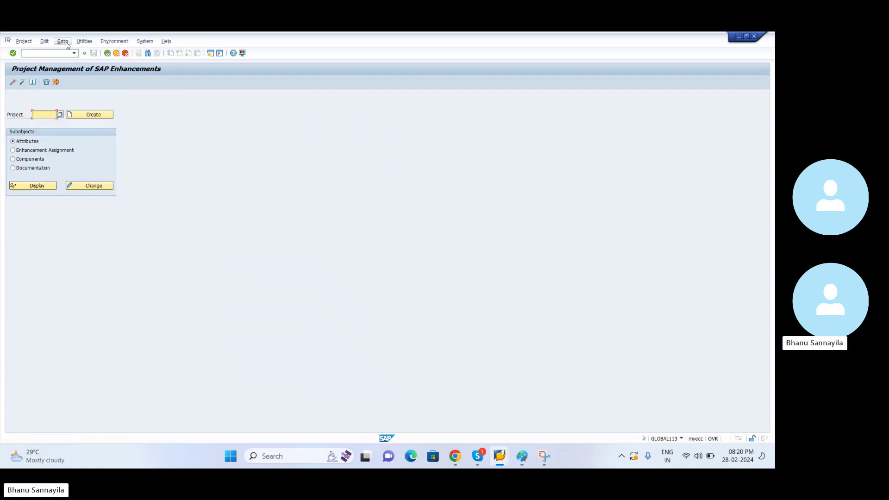
key("F3")
- Restart transaction XD02 for the same customer, view its additional data once more, and leave the transaction
type("xd02")
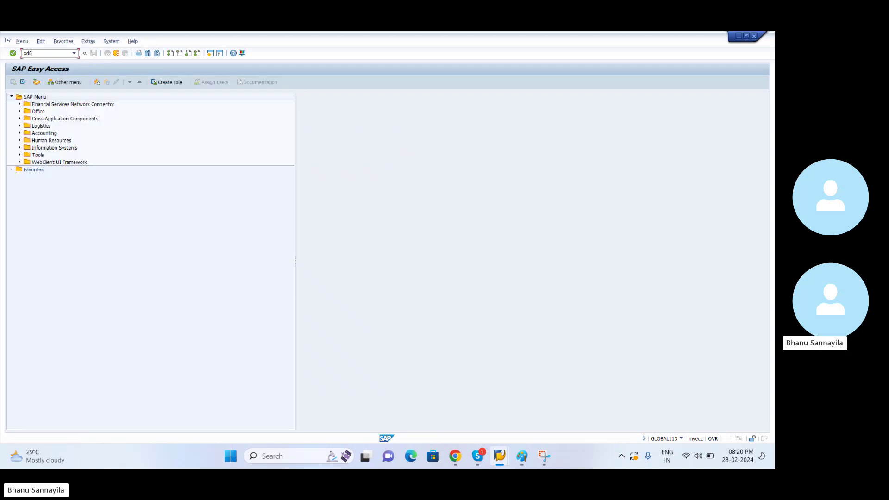
key("Return")
key("Return")
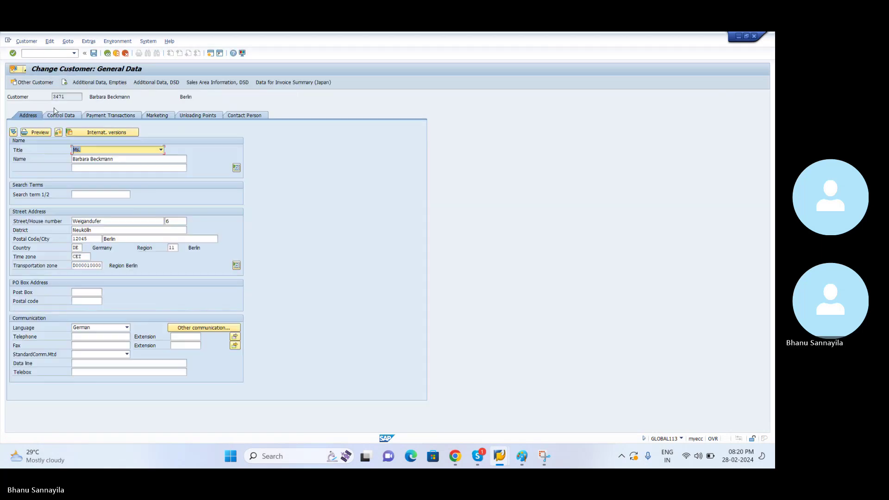
left_click(89, 41)
left_click(95, 121)
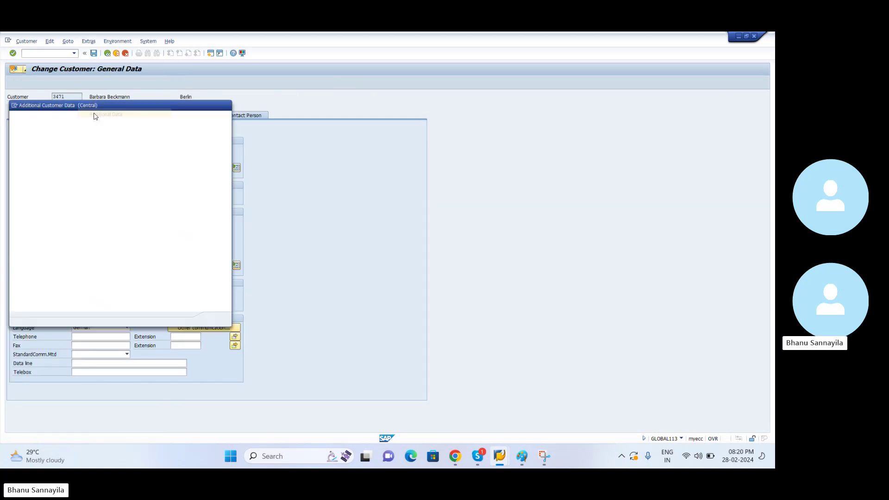
key("Escape")
key("F3")
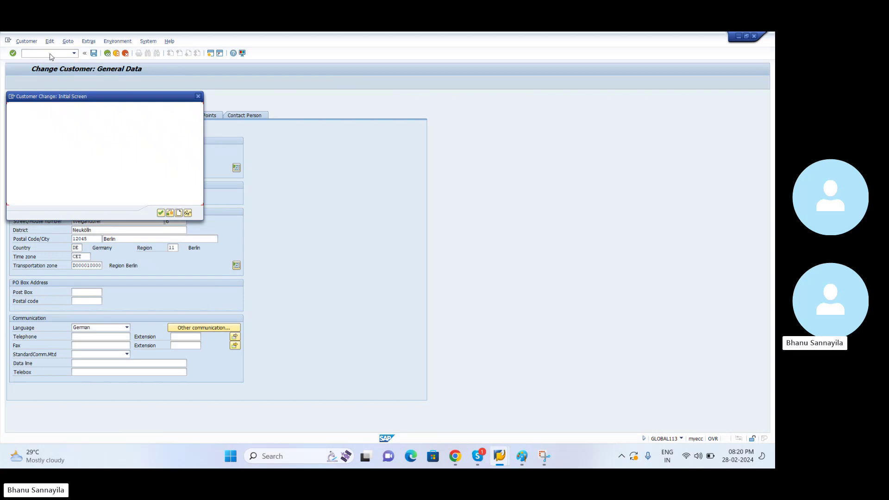
key("F3")
- Display table KNA1 in transaction SE11 and find the KATR fields in its field list
type("se11")
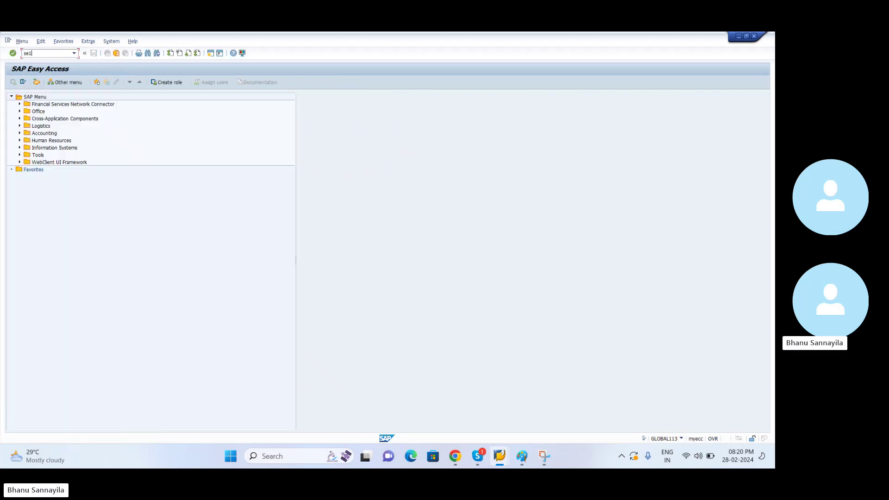
key("Return")
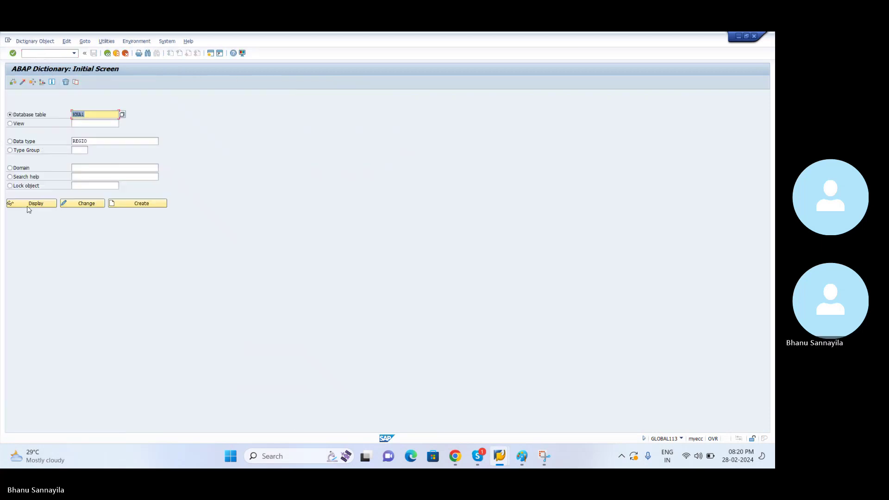
left_click(42, 209)
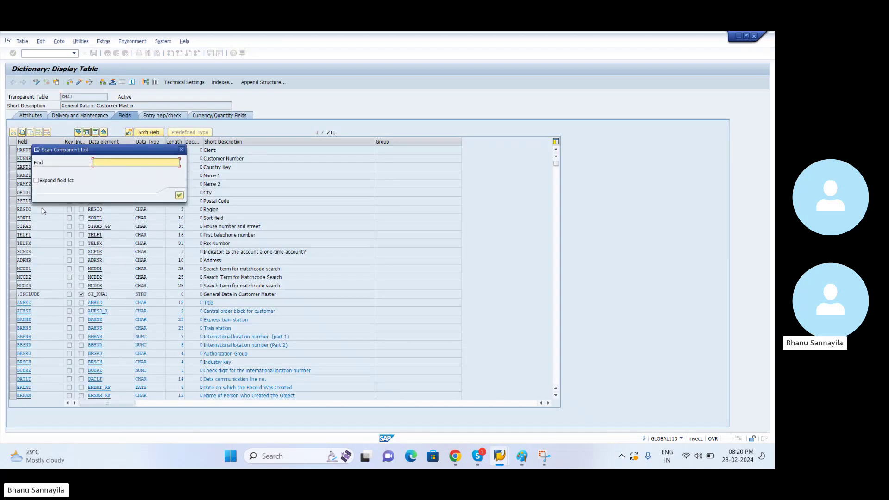
type("katr")
key("Return")
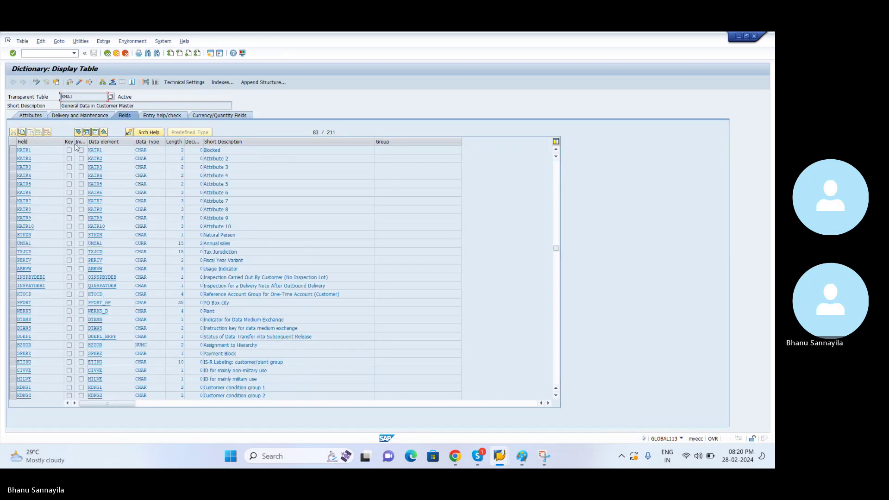
- Open data element KATR1 from the field list, activate it, and stop the transaction
left_click(96, 154)
double_click(96, 153)
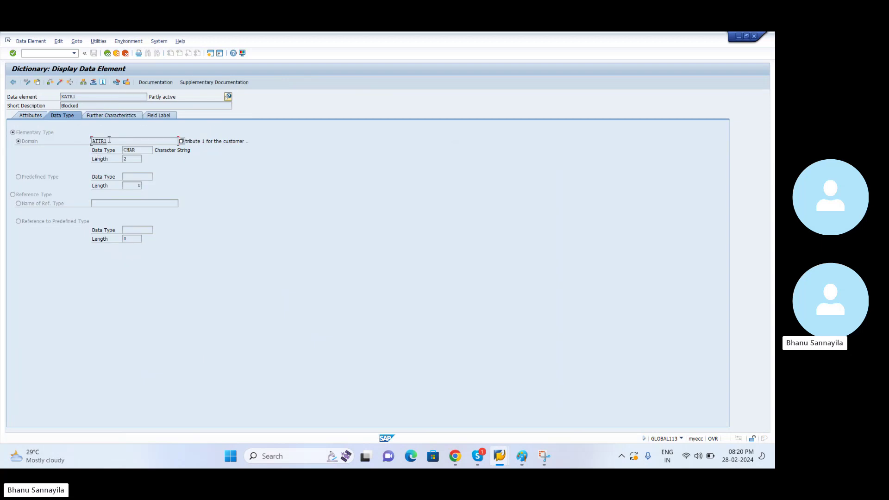
left_click(173, 98)
left_click(35, 99)
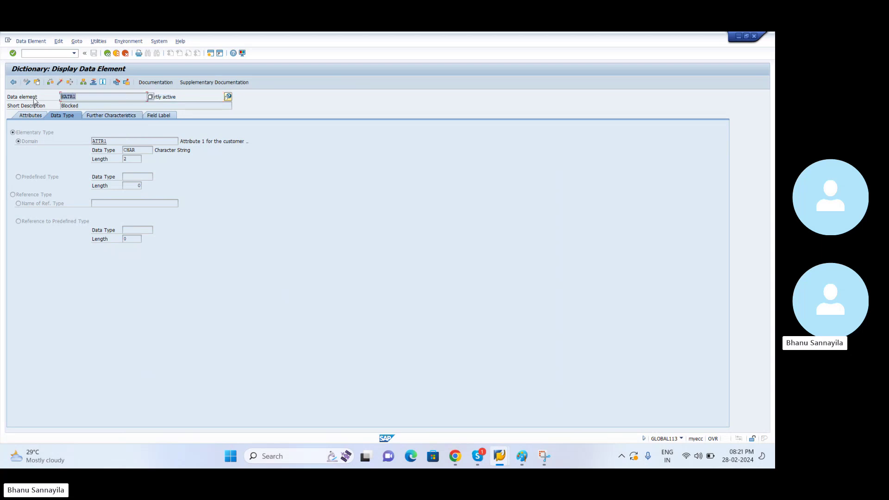
left_click(60, 83)
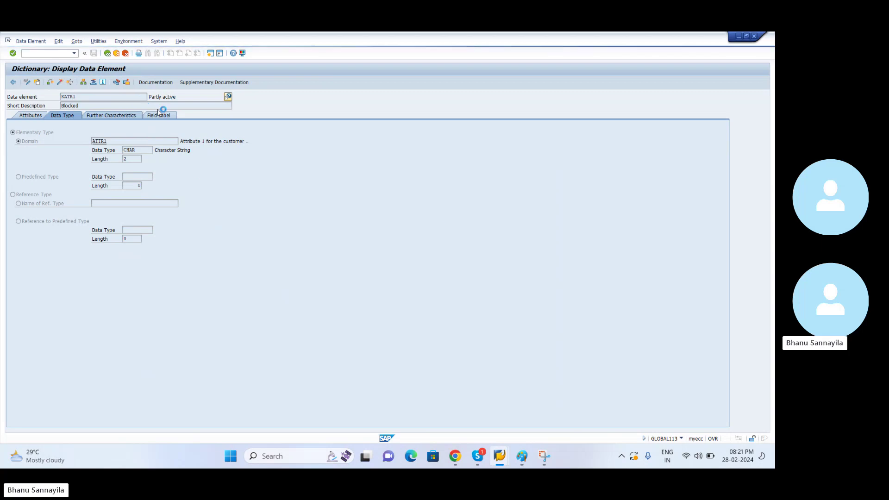
left_click(8, 41)
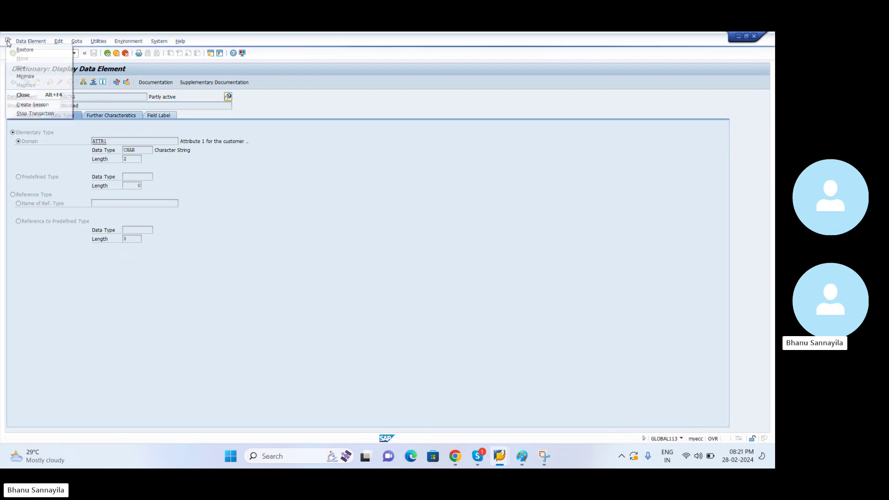
left_click(28, 114)
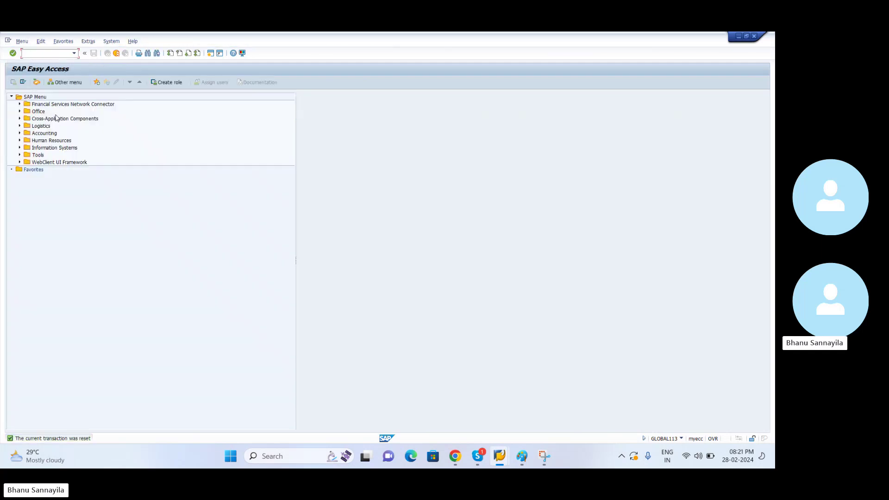
- Restart SE11, display table KNA1 again and find the field KATR1
type("se11")
key("Return")
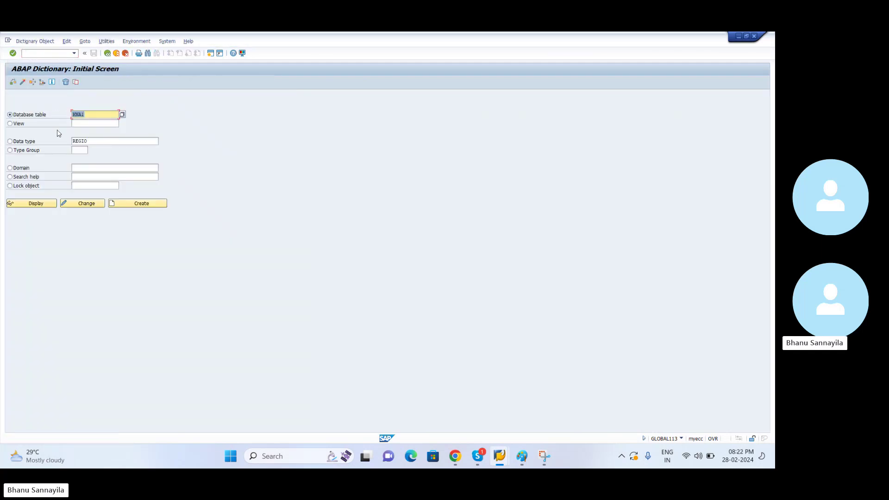
left_click(44, 204)
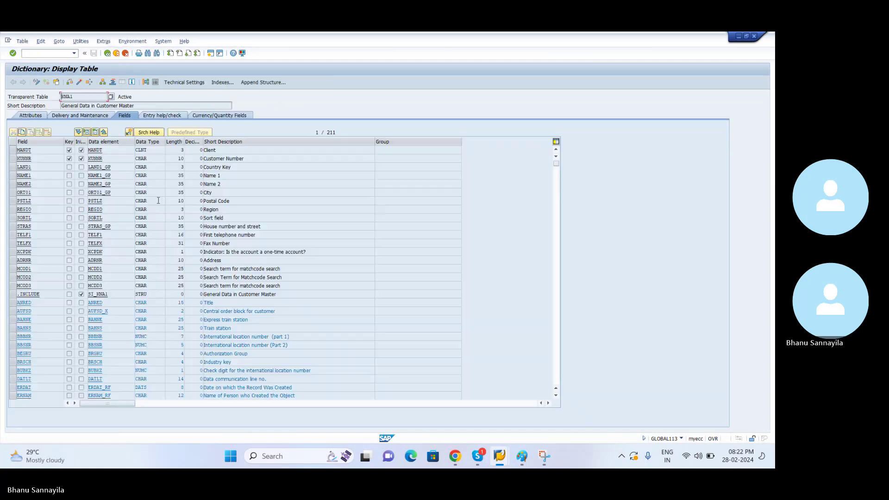
key("ctrl+f")
left_click(109, 171)
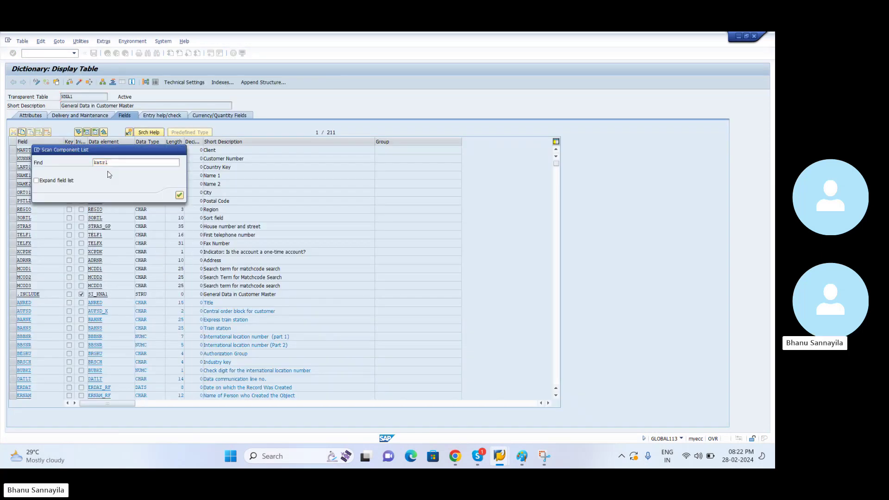
key("Return")
- Open data element KATR1 and check its activation status and field labels
double_click(96, 151)
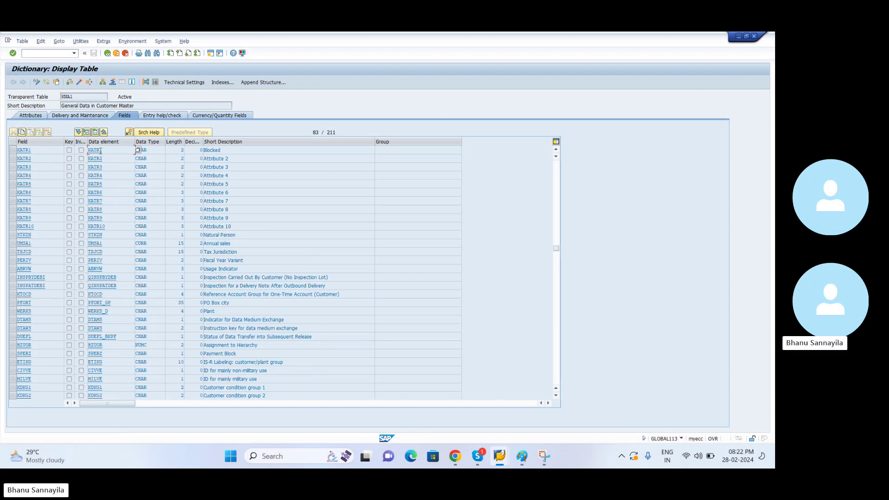
double_click(152, 97)
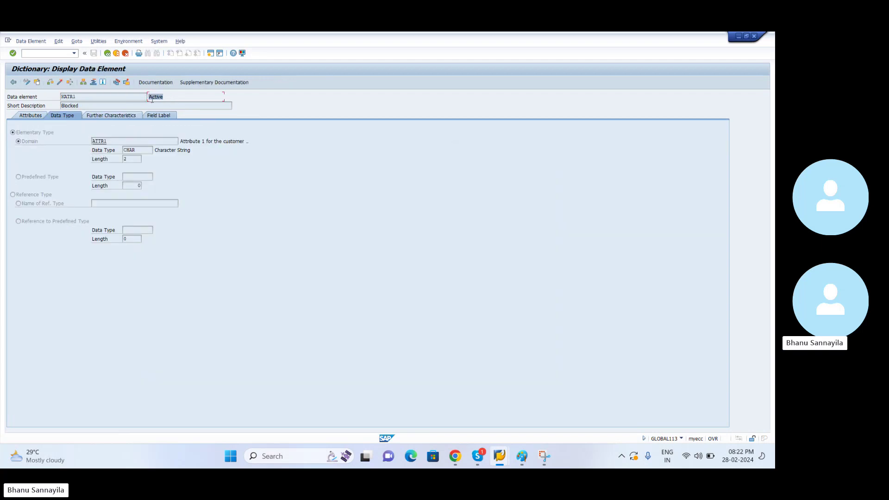
left_click(79, 98)
left_click(158, 115)
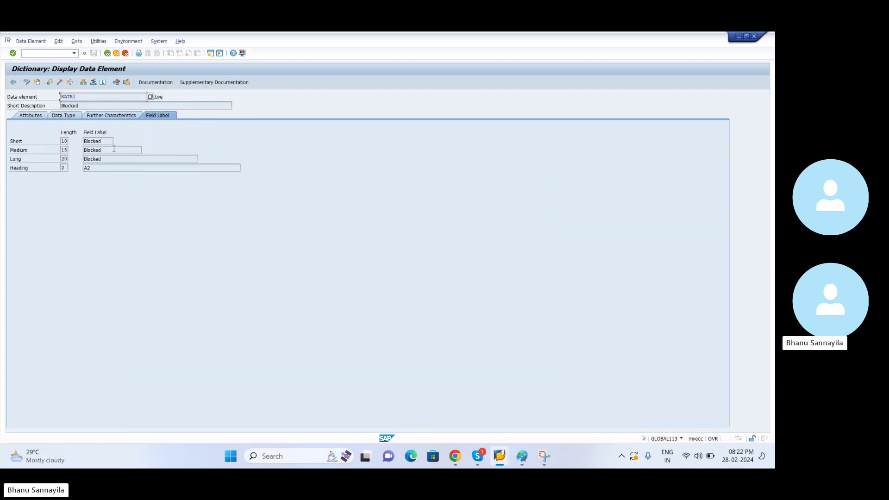
- Open the same customer in the customer display transaction, check the first attribute's label in its additional data, and return to the start screen
left_click(34, 54)
key("Return")
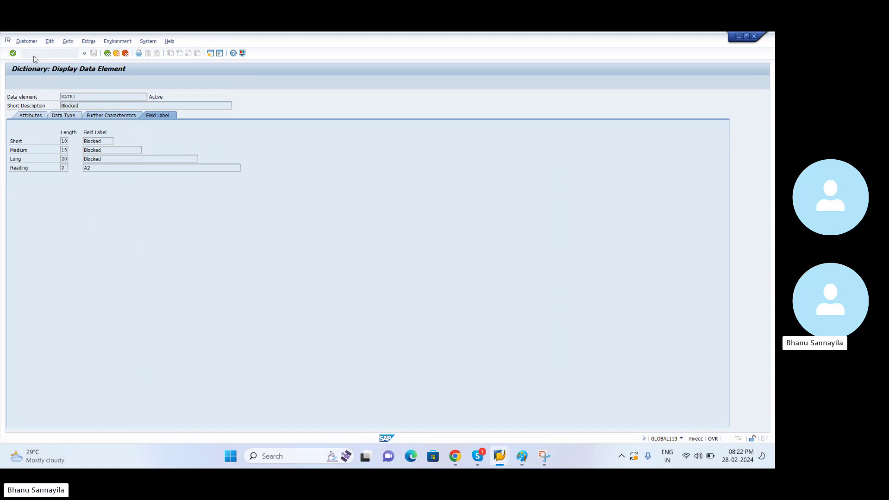
key("Return")
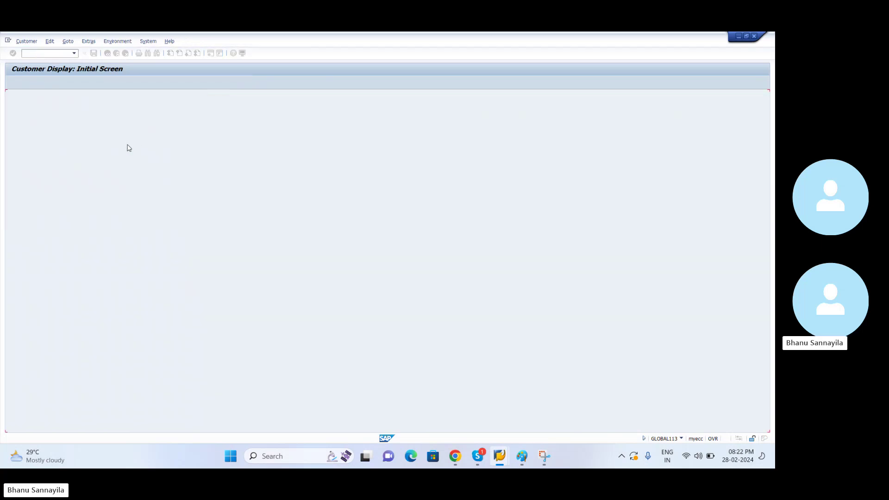
left_click(67, 41)
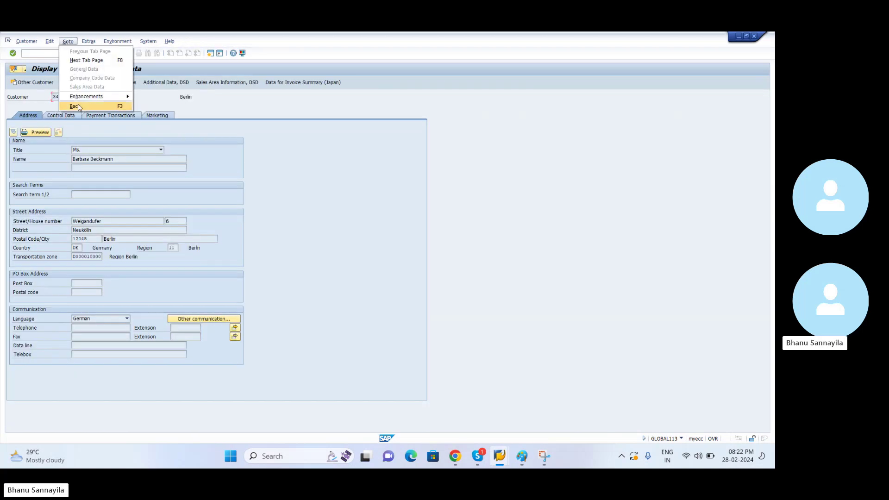
left_click(88, 42)
left_click(106, 113)
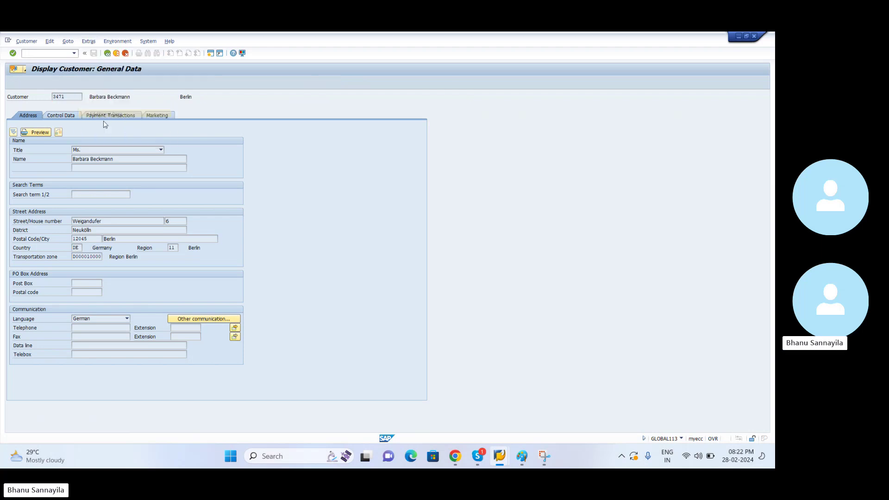
left_click(24, 157)
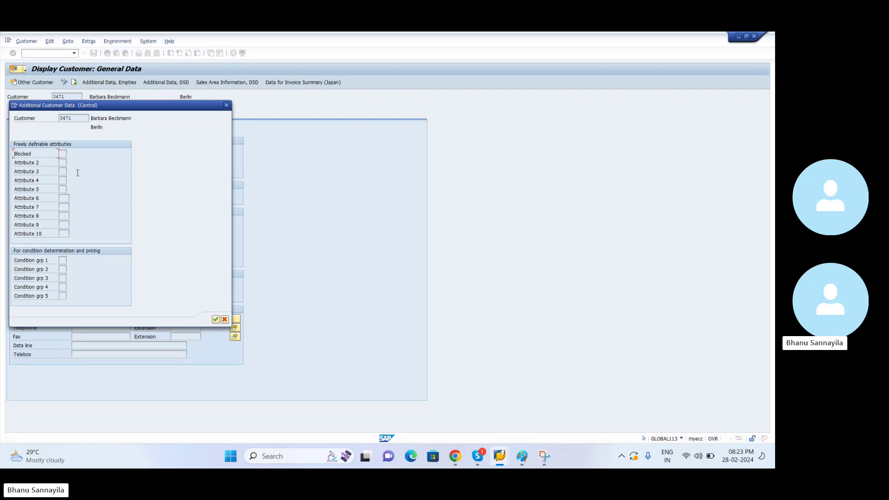
key("F3")
key("F3")
key("F3")
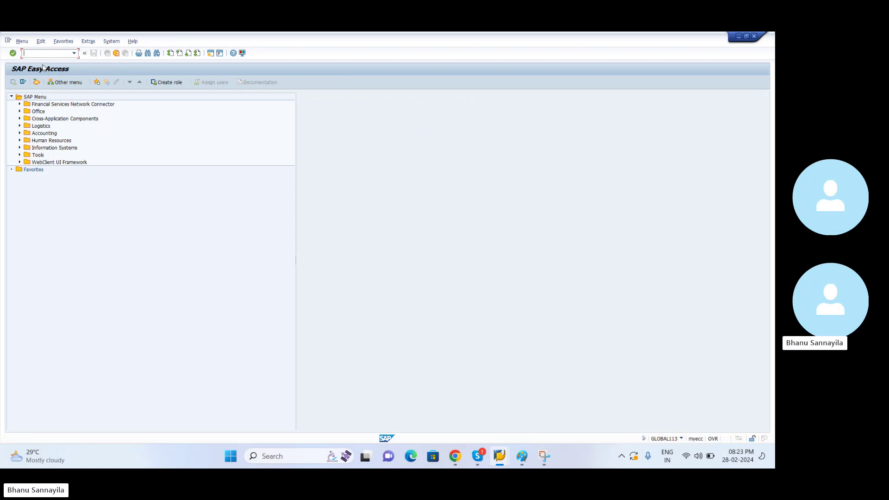
- Start the sales order change transaction, enter the order number, accept the subsequent documents notice, and open item 10 with material M-01
key("Return")
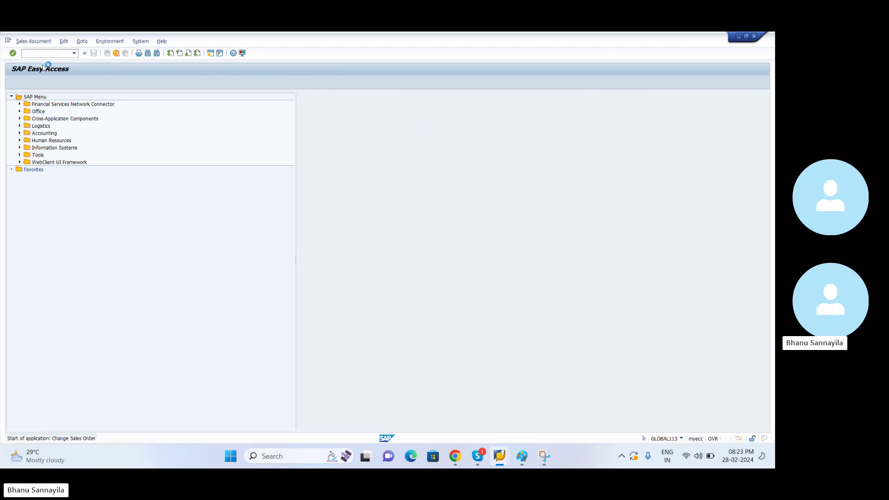
type("4970")
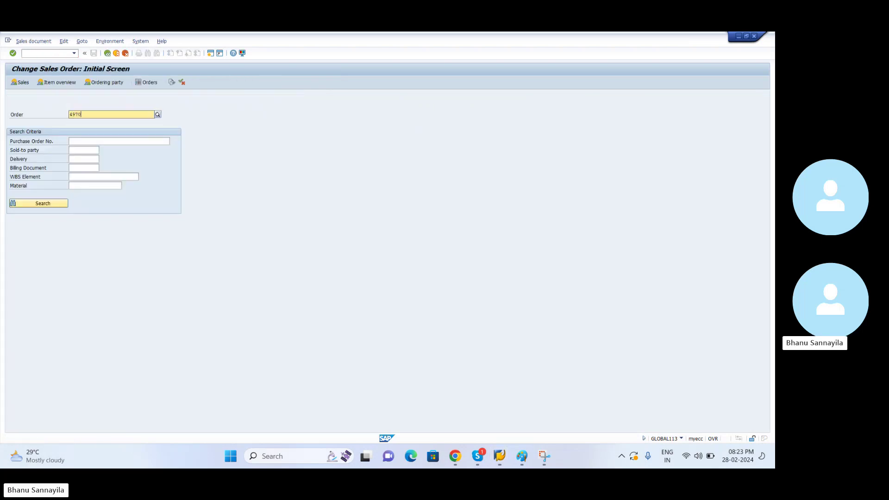
key("Return")
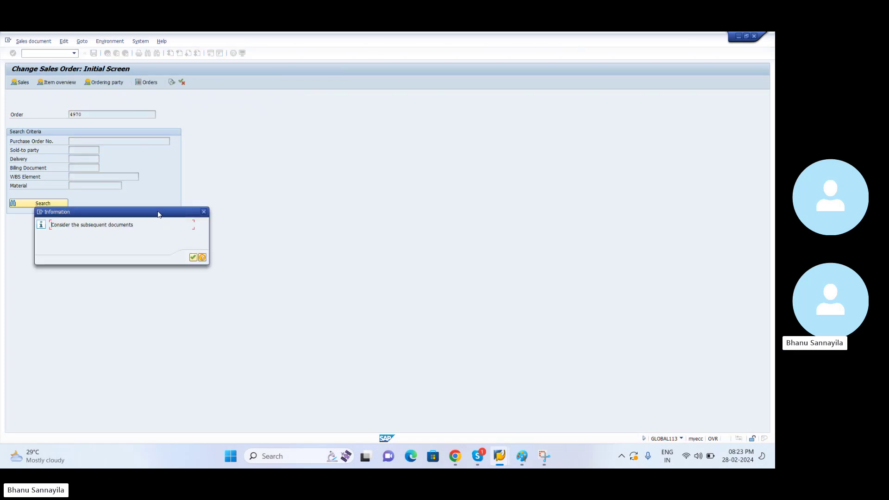
key("Return")
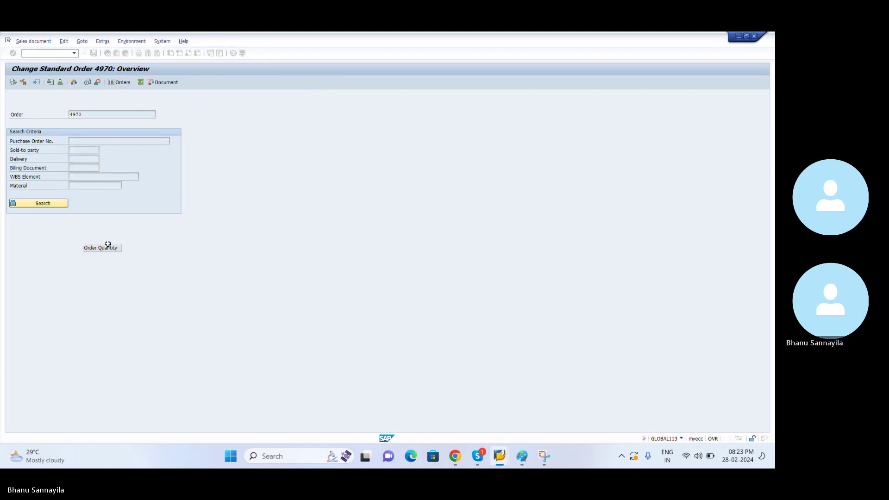
double_click(54, 258)
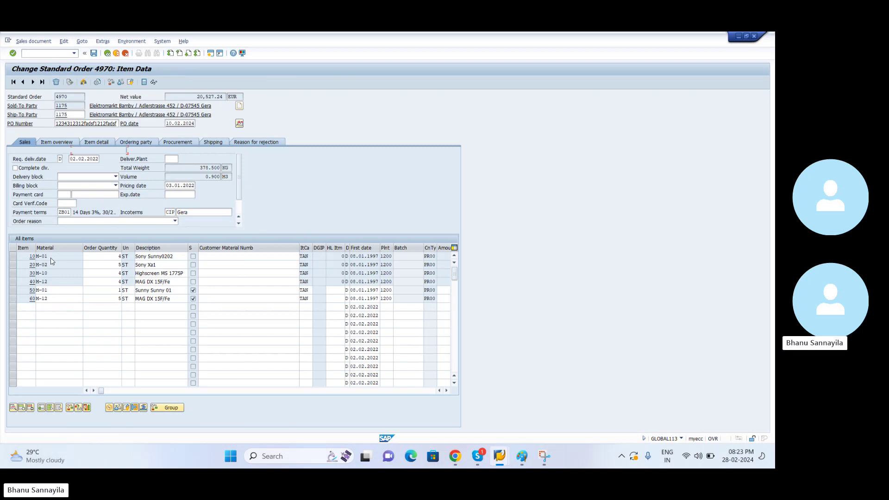
- Show Additional data A for item 10 and select the empty Condition group 1 field under Attributes
left_click(428, 126)
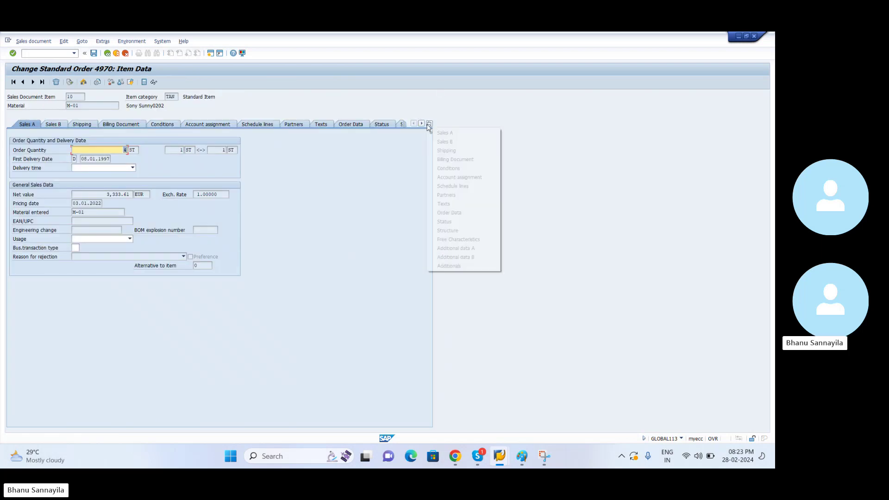
left_click(456, 249)
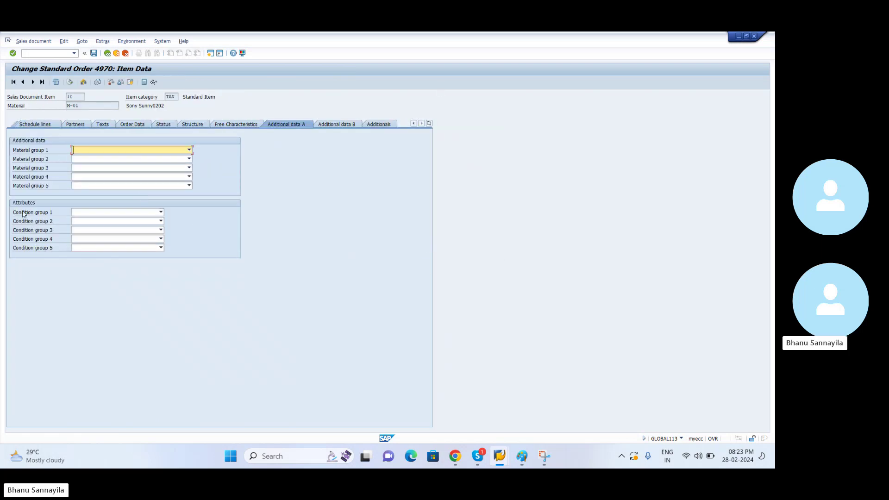
left_click(84, 213)
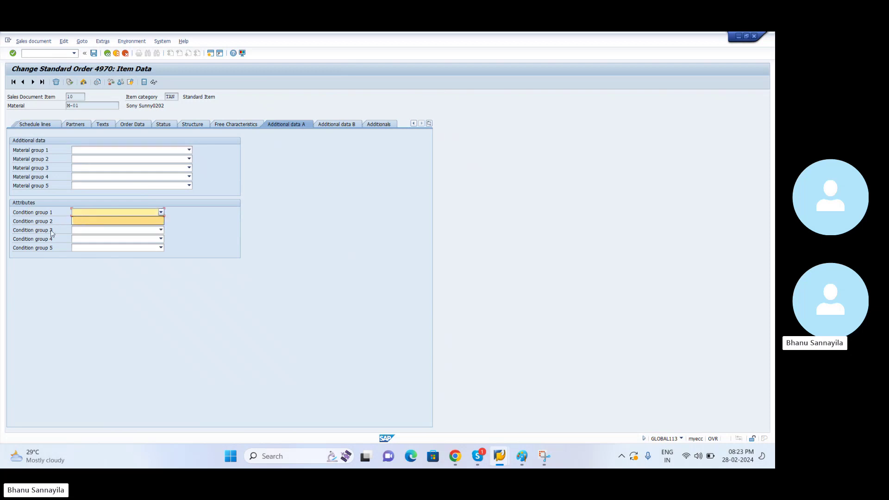
left_click(35, 213)
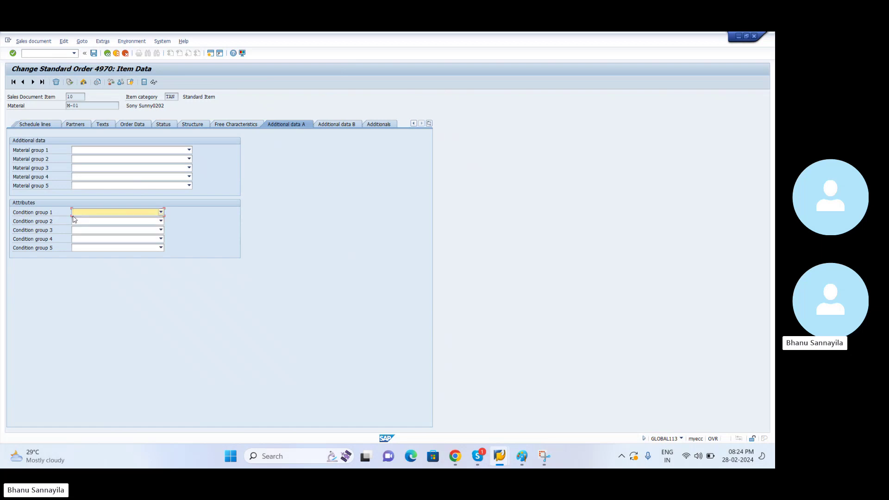
- Look up the technical information of Condition group 1 and open its data element KDKG1 in the dictionary
key("F1")
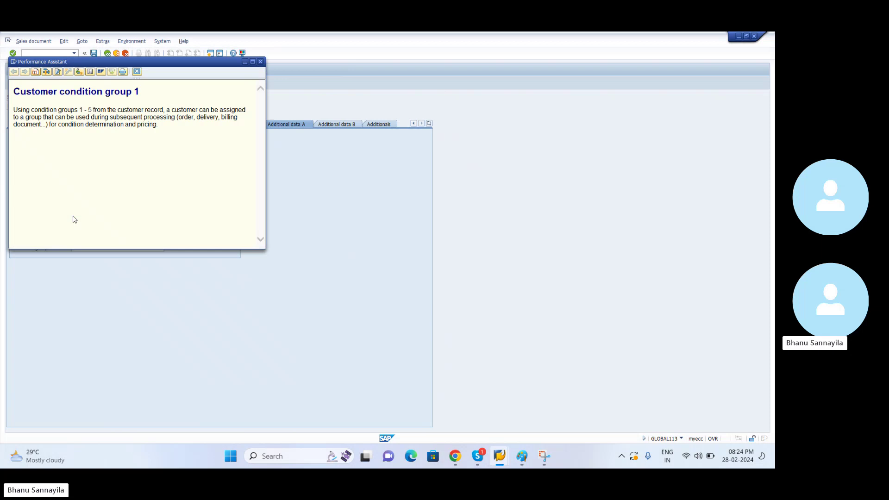
left_click(46, 71)
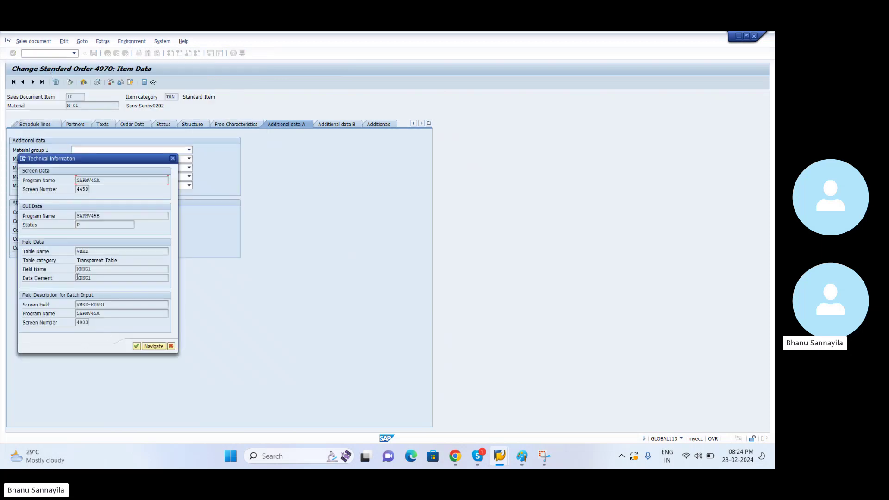
double_click(92, 278)
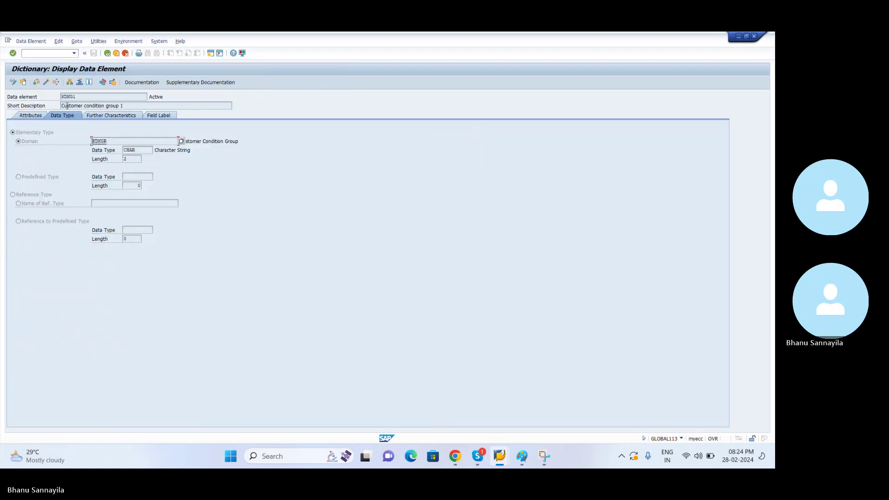